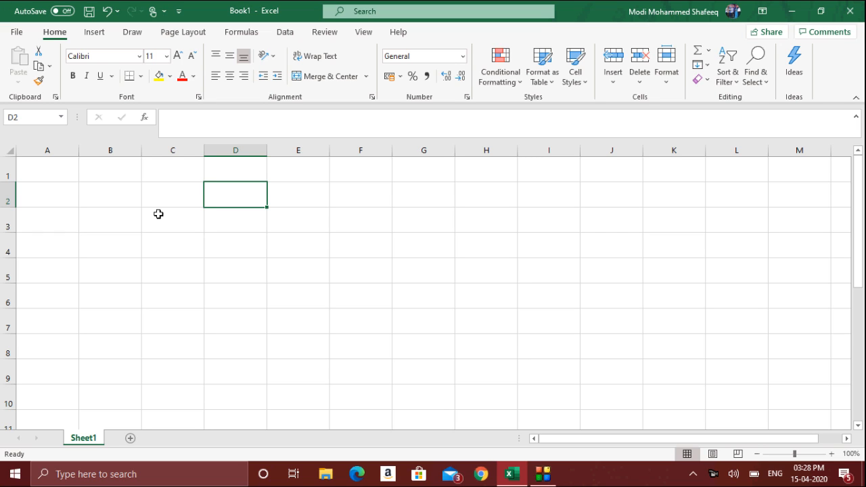
# - Enter 67 in cell D2 and set the font size of D2:D7 to 24
pyautogui.write('67')
pyautogui.press('Return')
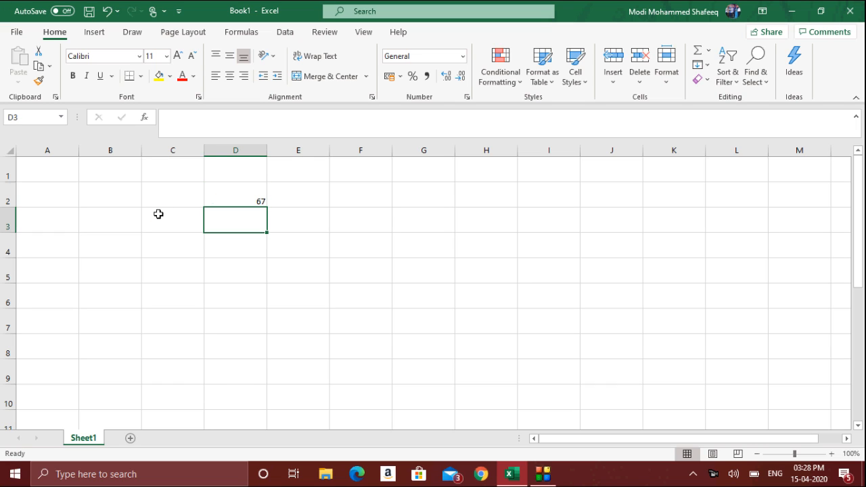
pyautogui.moveTo(243, 200); pyautogui.dragTo(246, 331)
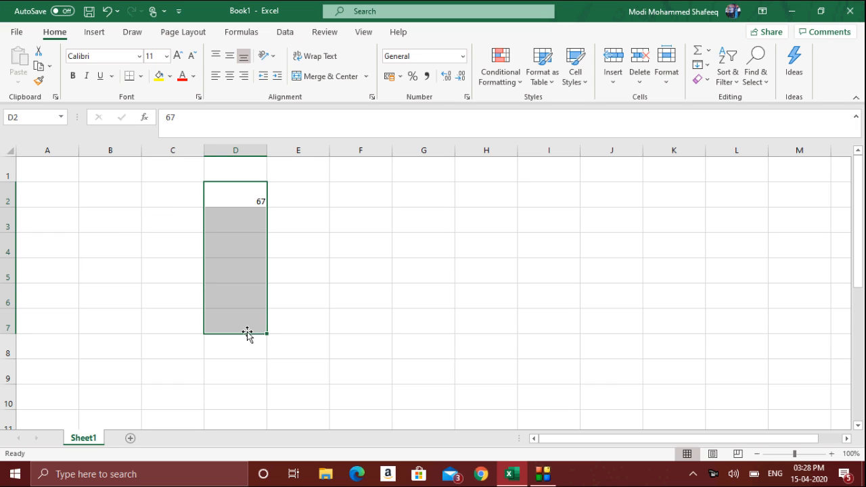
pyautogui.click(167, 56)
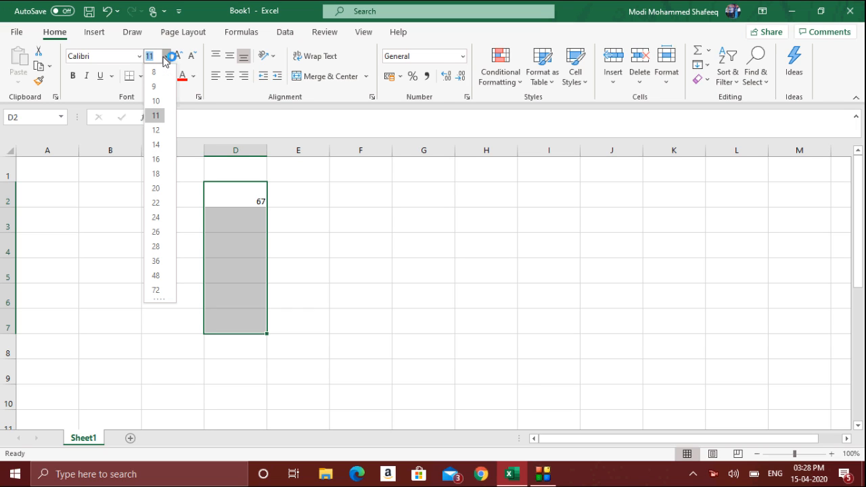
pyautogui.click(154, 214)
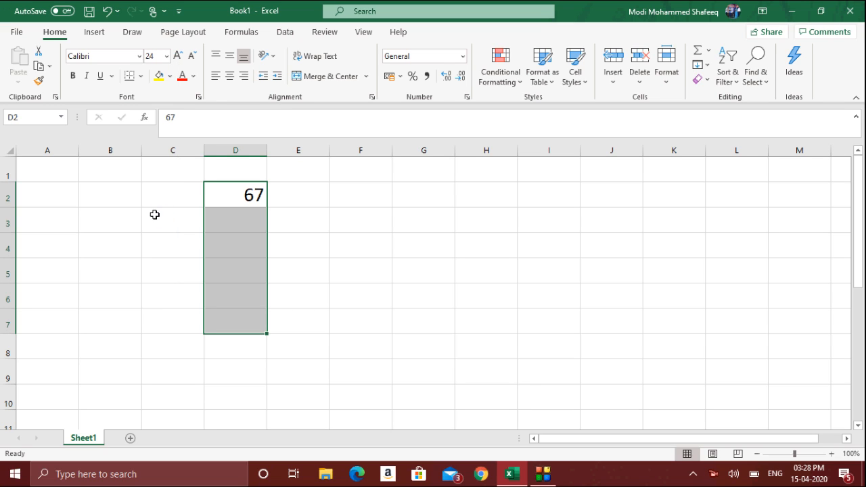
# - Enter 54 in cell D3 and 76 in cell D4
pyautogui.press('Right')
pyautogui.press('Left')
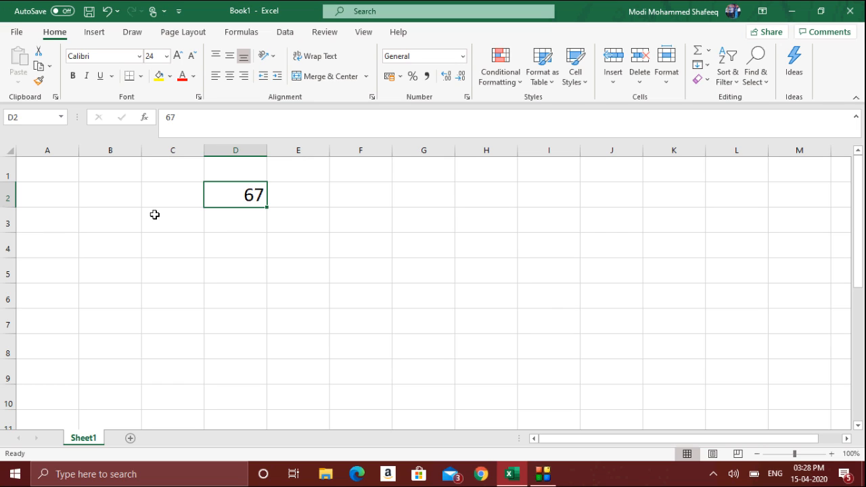
pyautogui.press('Down')
pyautogui.press('Down')
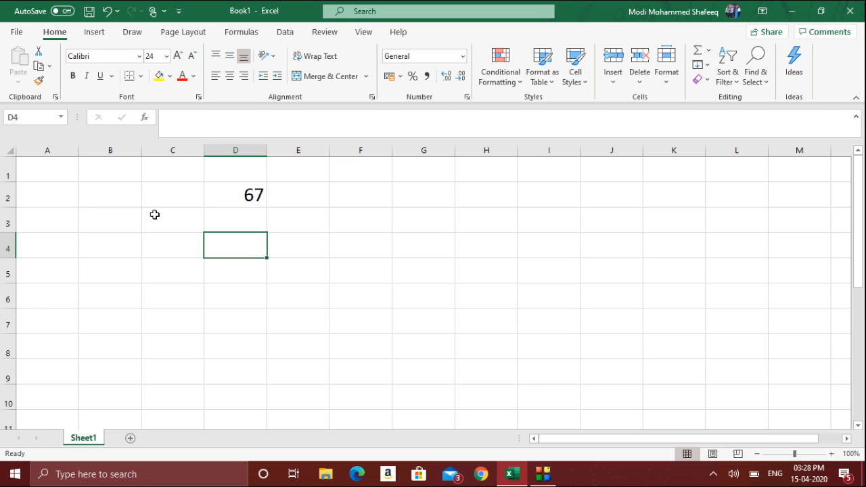
pyautogui.press('Up')
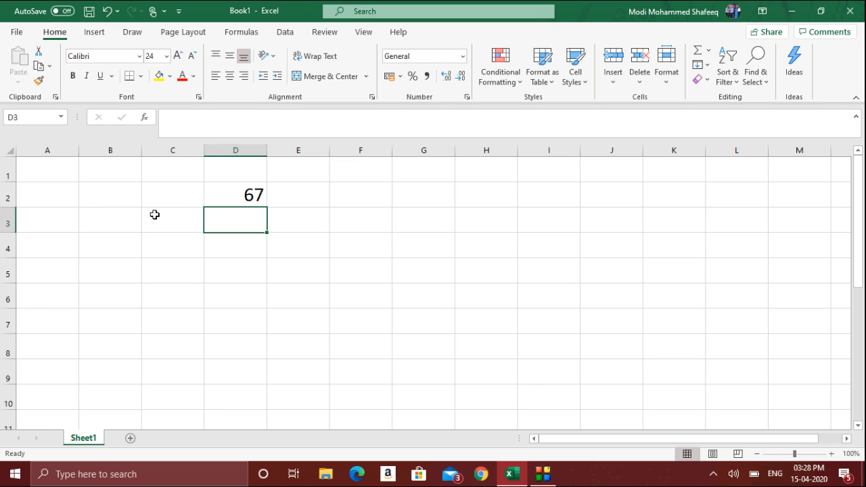
pyautogui.write('54')
pyautogui.press('Return')
pyautogui.write('76')
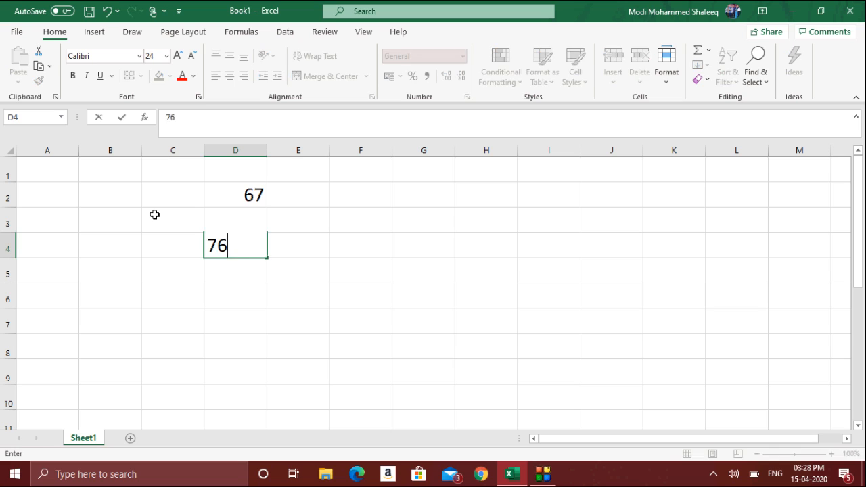
pyautogui.press('Return')
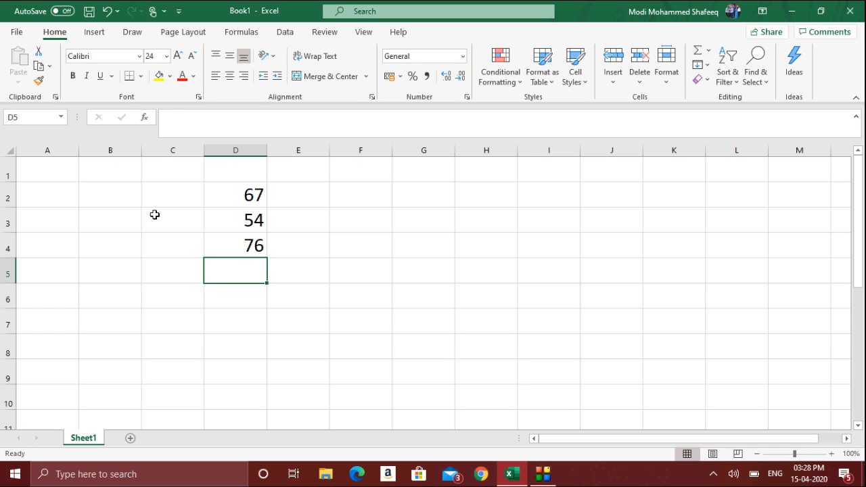
# - Enter the text abc in cell D6, leaving D5 empty
pyautogui.press('Up')
pyautogui.press('Up')
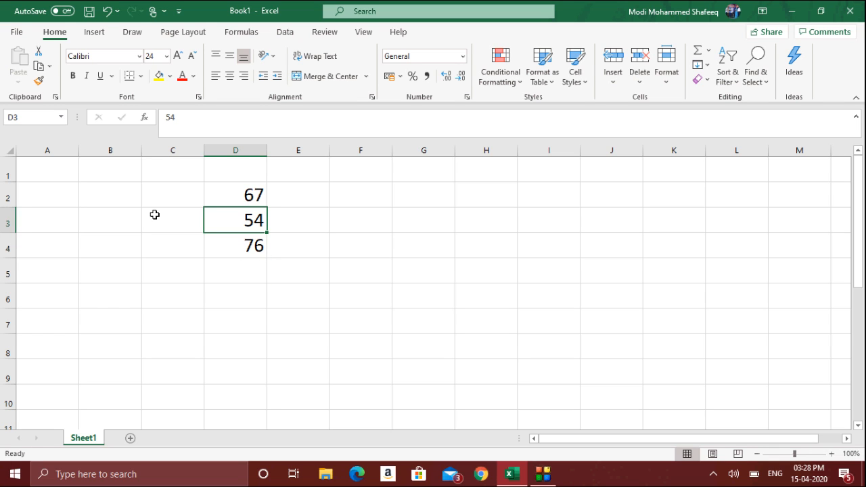
pyautogui.press('Up')
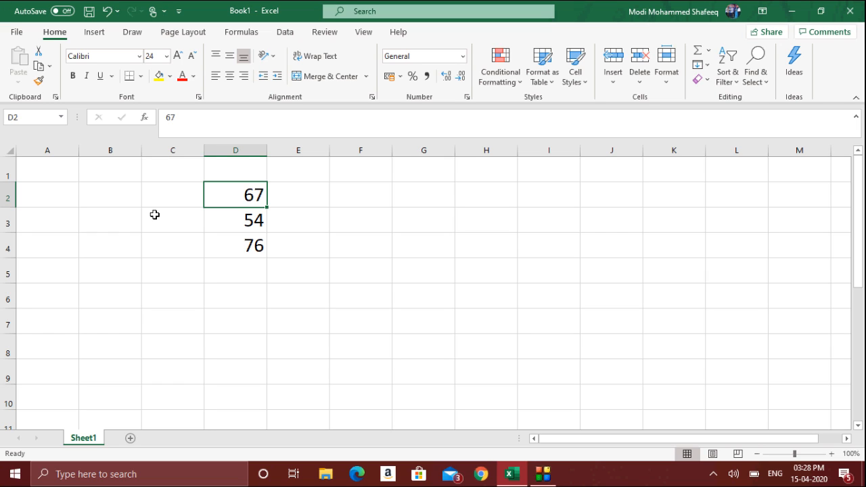
pyautogui.press('Down')
pyautogui.press('Down')
pyautogui.press('Down')
pyautogui.press('Down')
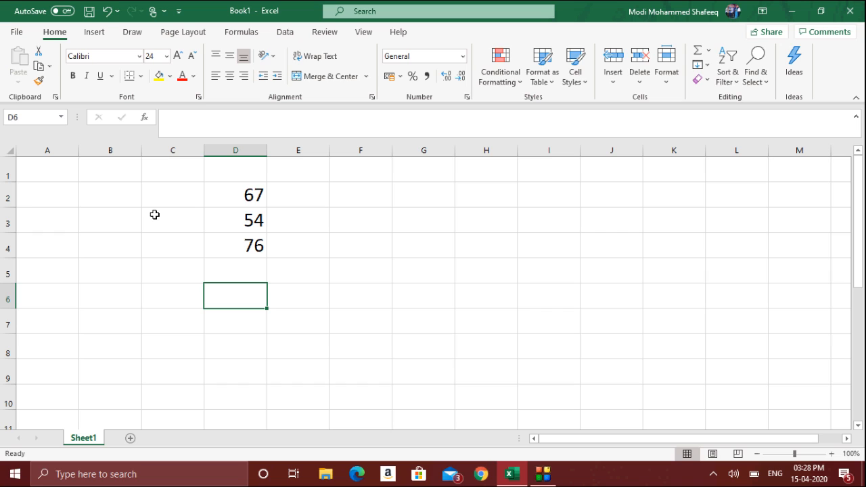
pyautogui.write('abc')
pyautogui.press('Return')
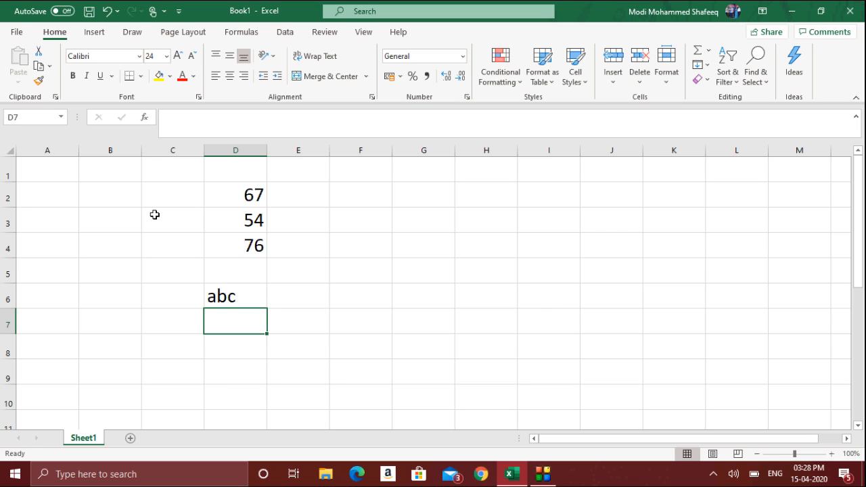
# - Enter 34 in cell D5 and 43 in cell D8
pyautogui.press('Up')
pyautogui.press('Up')
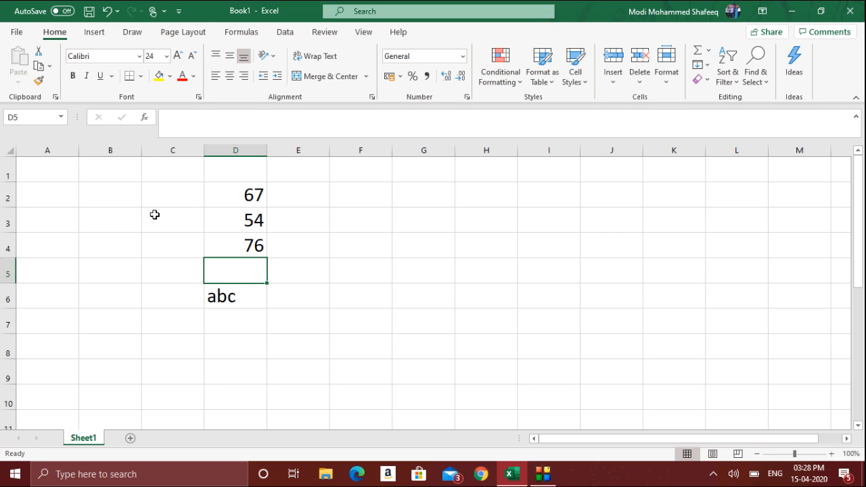
pyautogui.write('34')
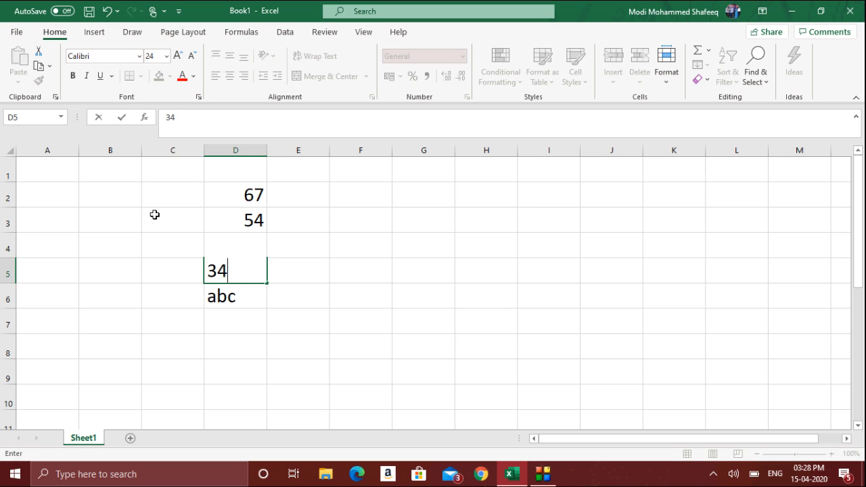
pyautogui.press('Return')
pyautogui.press('Down')
pyautogui.press('Down')
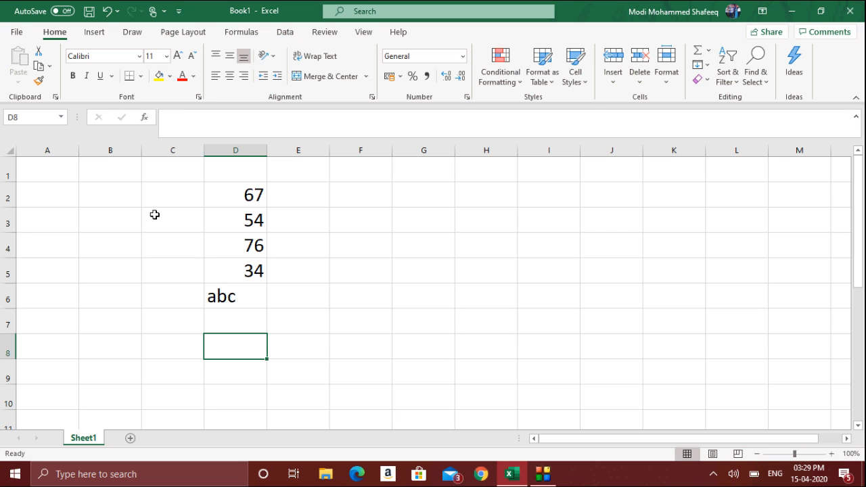
pyautogui.write('43')
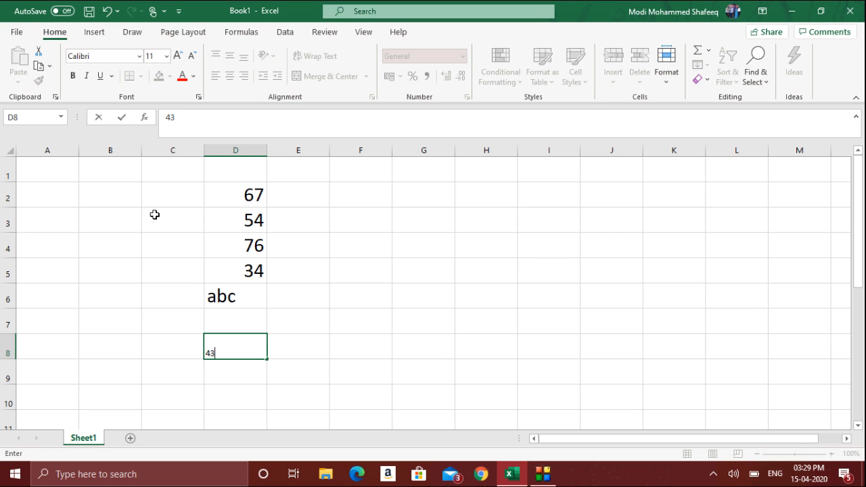
pyautogui.press('Up')
# - Copy cell D5 and place the copy in cell G3
pyautogui.press('Up')
pyautogui.press('Up')
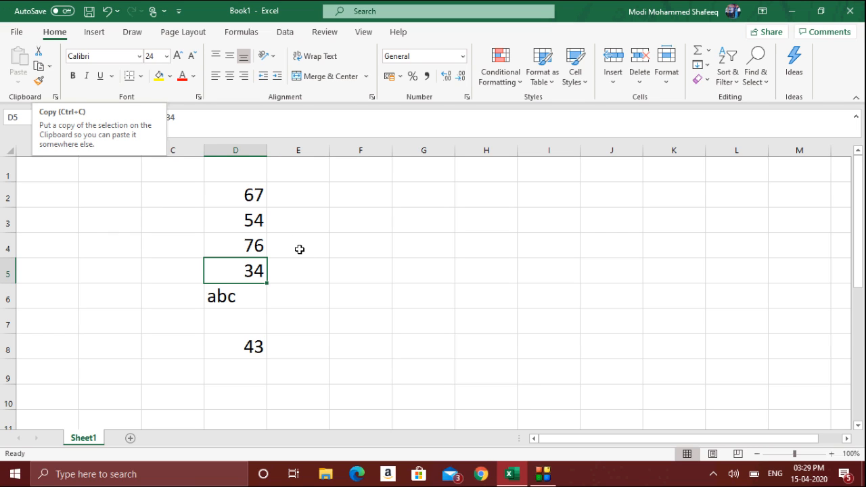
pyautogui.hotkey('ctrl', 'c')
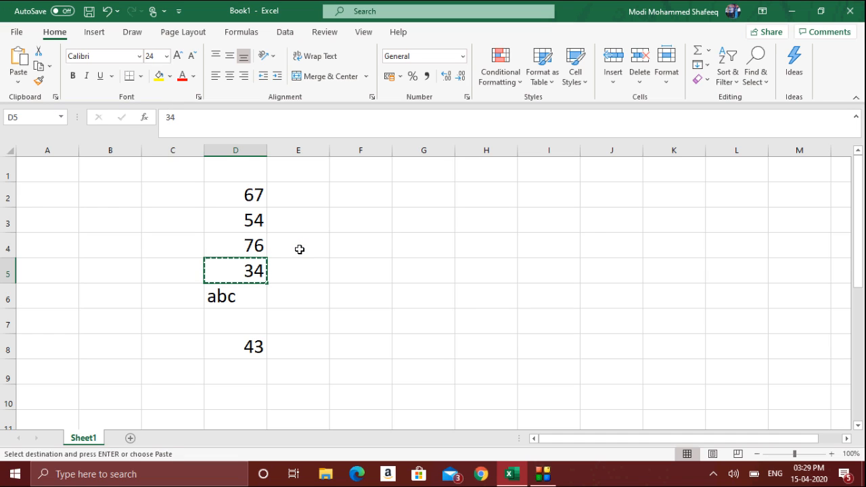
pyautogui.click(468, 218)
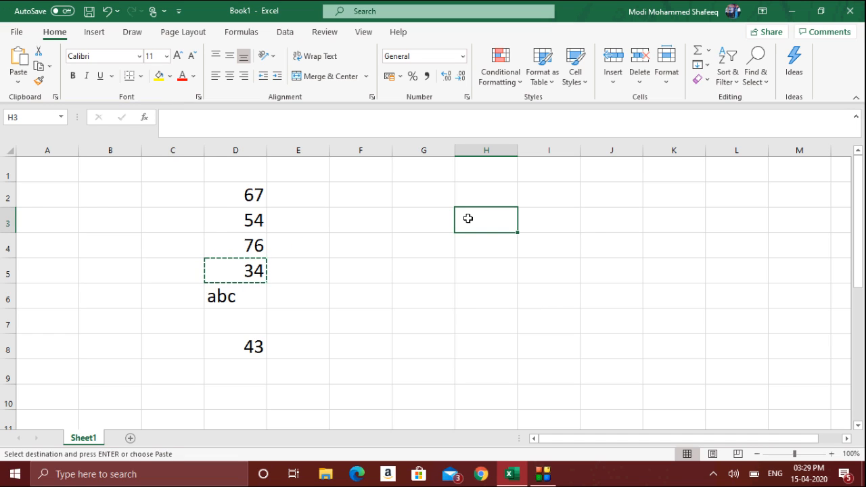
pyautogui.click(444, 217)
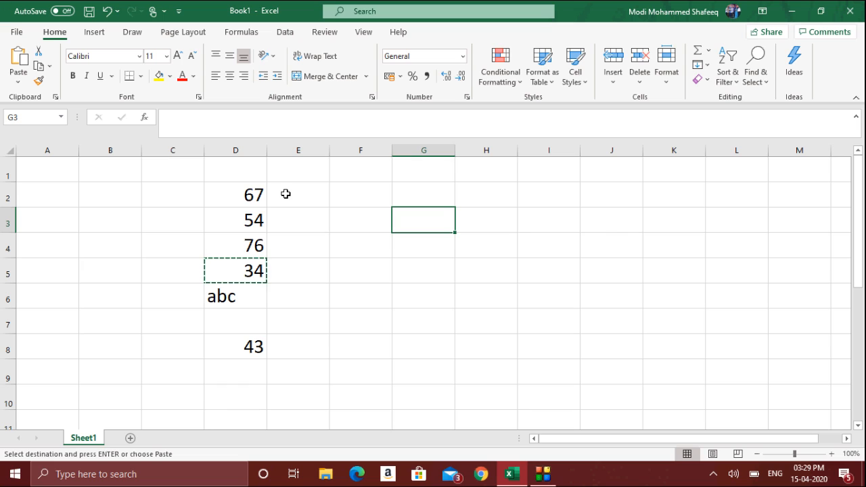
pyautogui.press('Return')
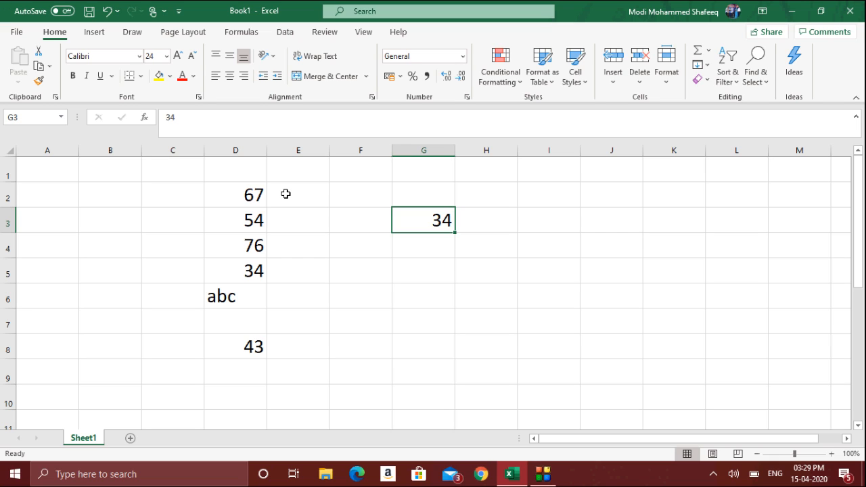
# - Copy cell D5 again and place this copy in cell I3
pyautogui.press('Right')
pyautogui.press('Right')
pyautogui.press('Down')
pyautogui.press('Right')
pyautogui.press('Down')
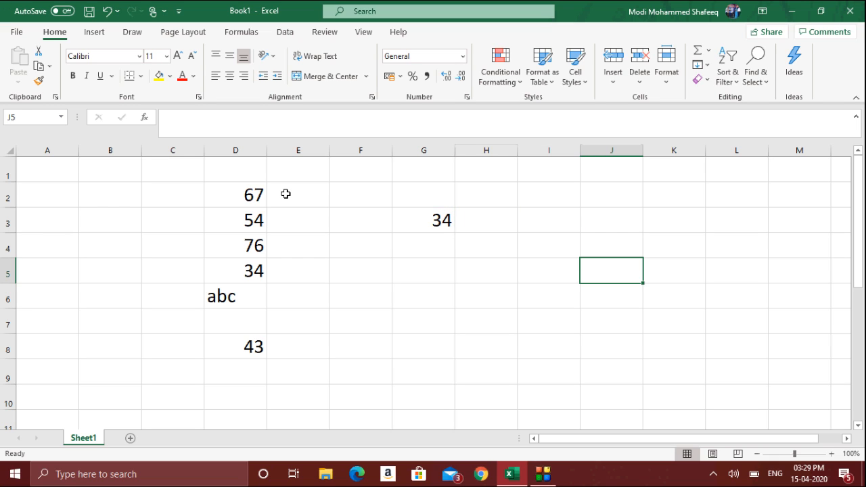
pyautogui.press('Left')
pyautogui.press('Left')
pyautogui.press('Left')
pyautogui.press('Left')
pyautogui.press('Left')
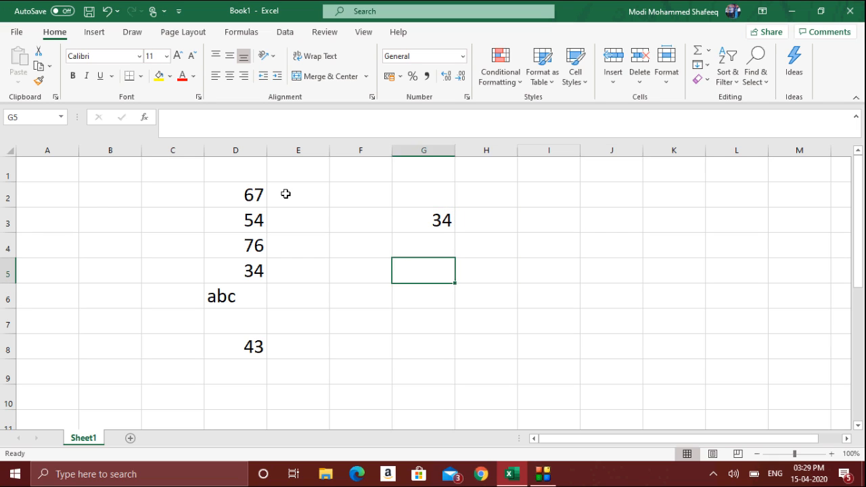
pyautogui.press('Left')
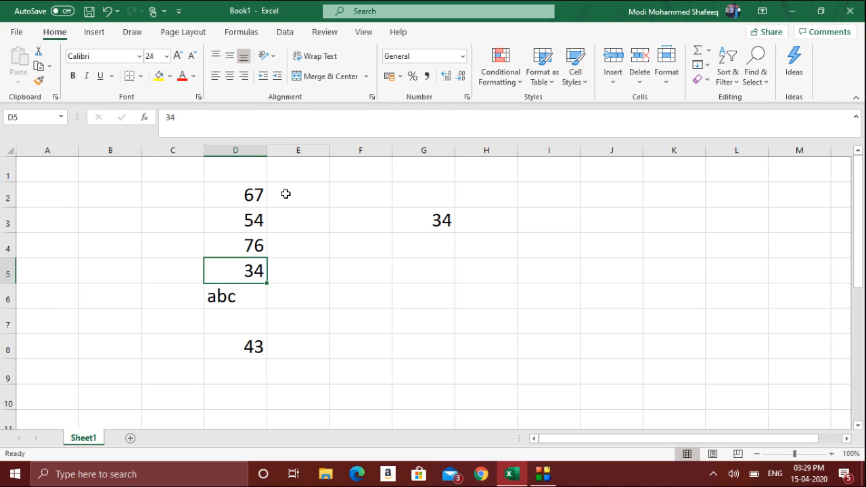
pyautogui.hotkey('ctrl', 'c')
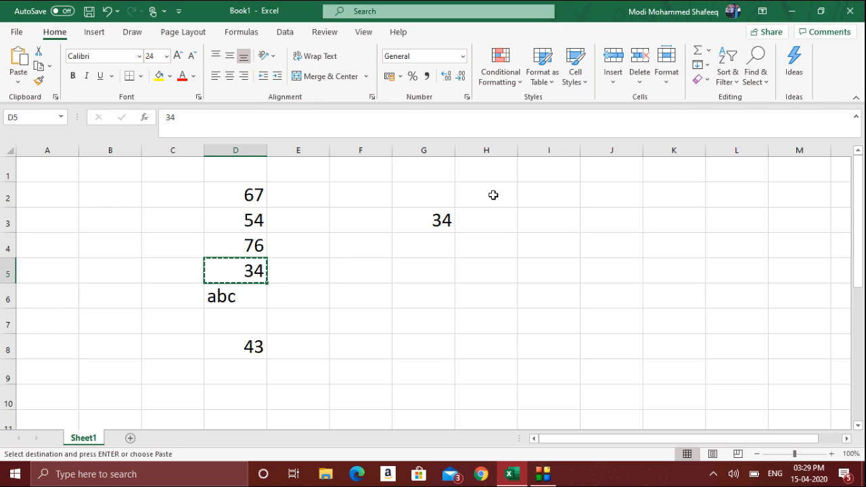
pyautogui.click(539, 233)
pyautogui.press('Return')
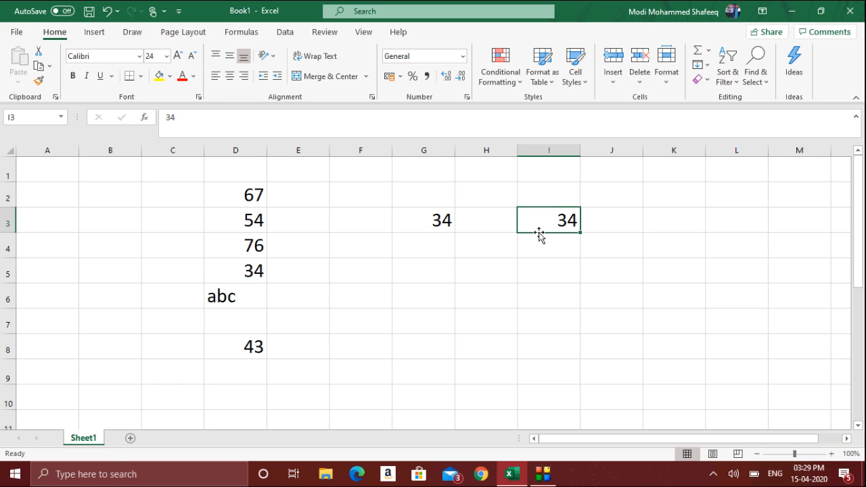
# - Copy cell I3 and paste it into cells K6 and H7
pyautogui.hotkey('ctrl', 'c')
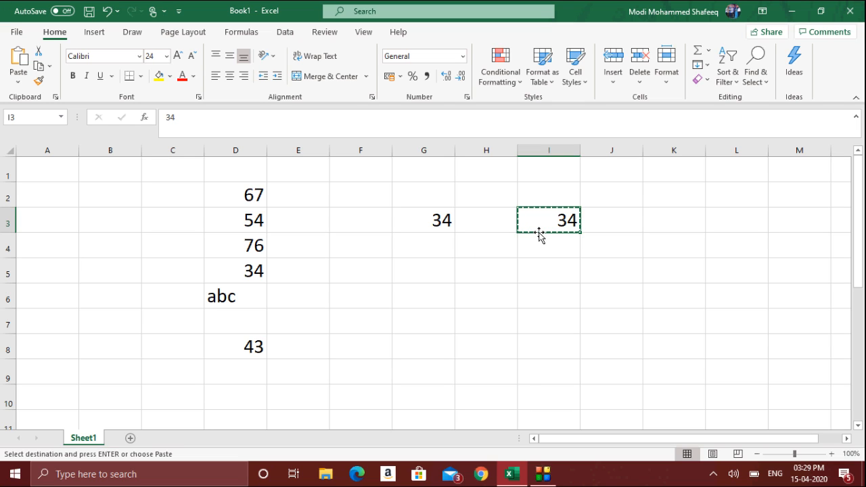
pyautogui.click(680, 298)
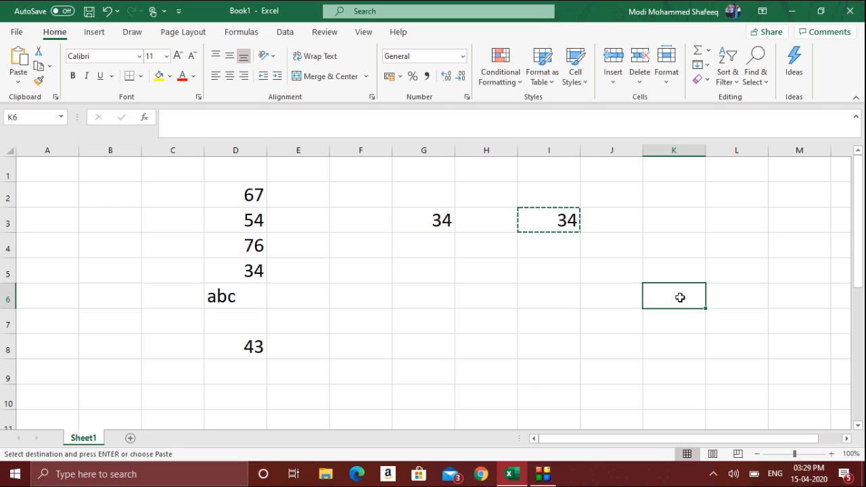
pyautogui.hotkey('ctrl', 'v')
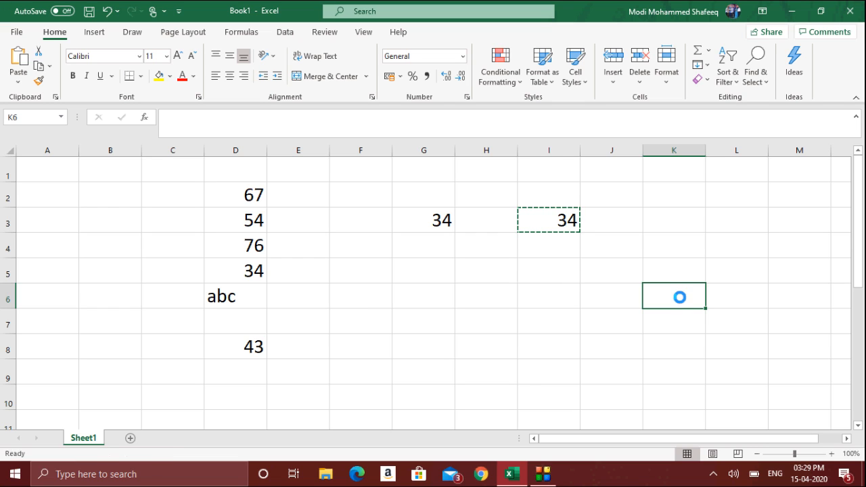
pyautogui.click(517, 319)
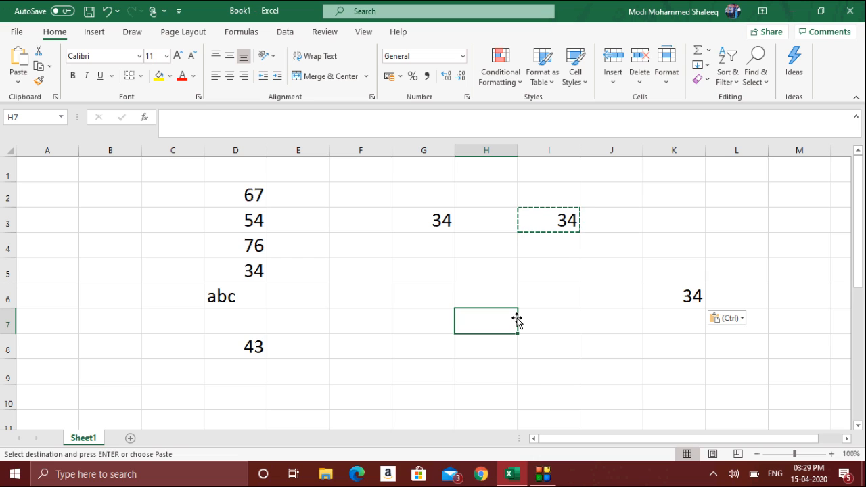
pyautogui.hotkey('ctrl', 'v')
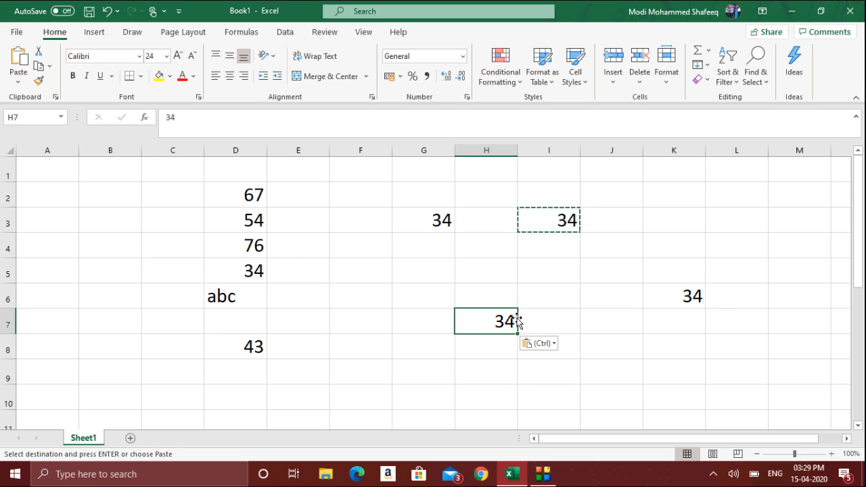
# - Place the copied I3 value in cell K3 as the final paste, ending copy mode, and select cell G5
pyautogui.press('Right')
pyautogui.press('Right')
pyautogui.press('Up')
pyautogui.press('Up')
pyautogui.press('Up')
pyautogui.press('Up')
pyautogui.press('Right')
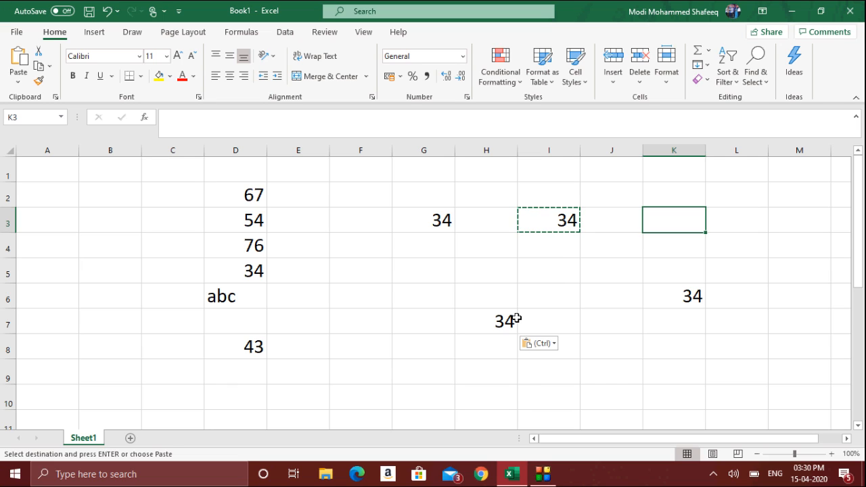
pyautogui.press('Return')
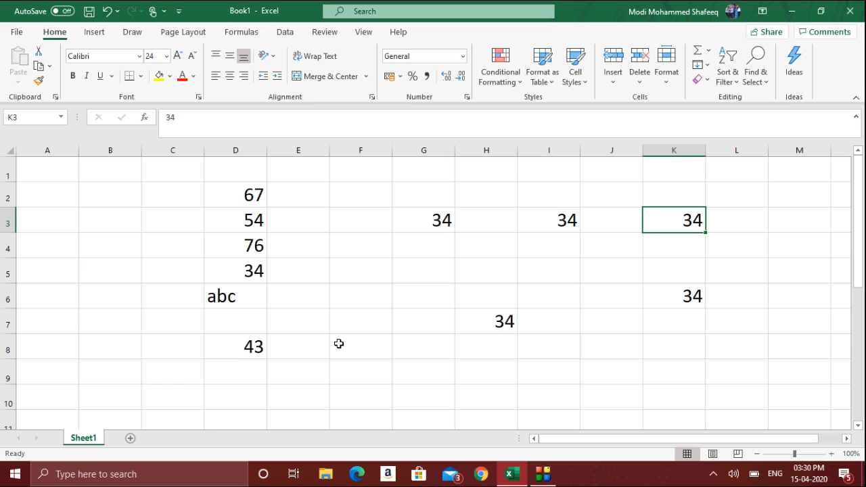
pyautogui.click(412, 261)
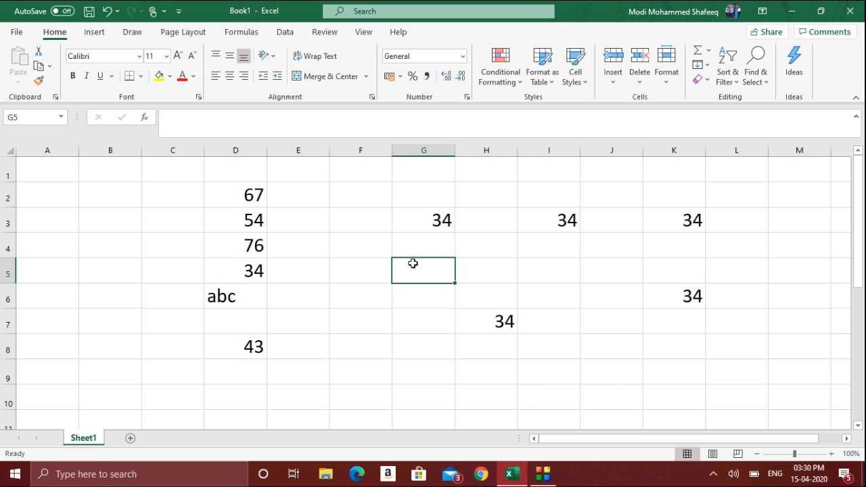
pyautogui.click(357, 218)
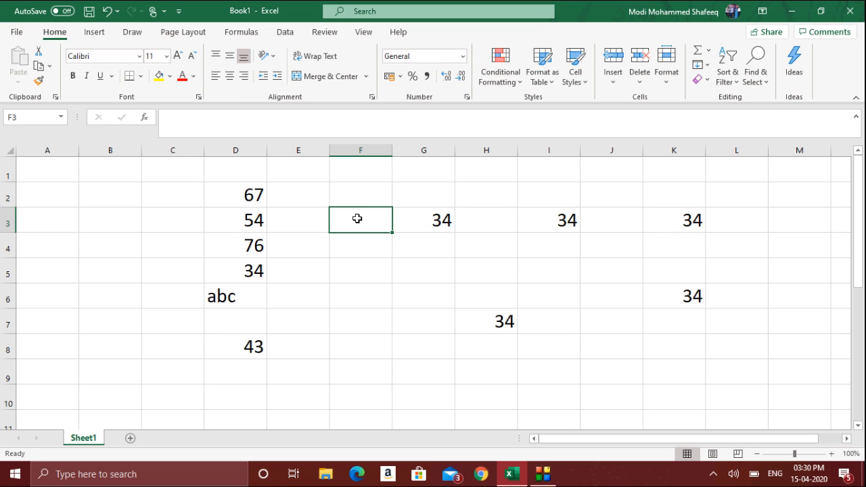
pyautogui.write('32')
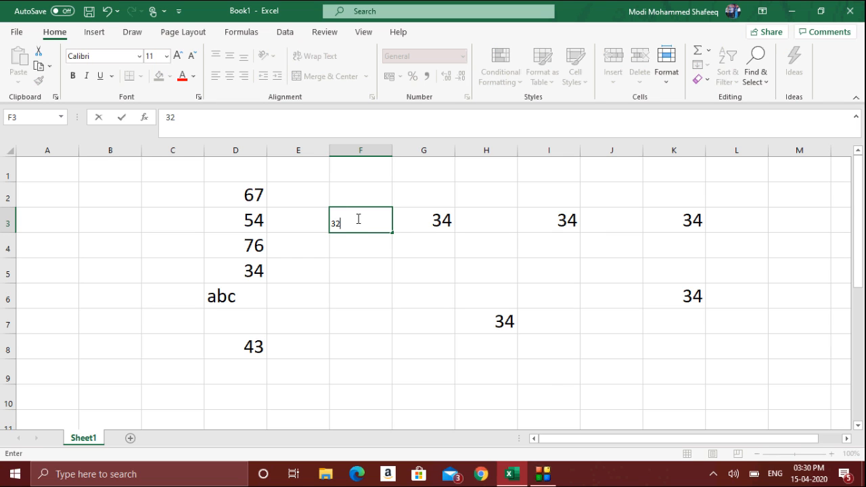
pyautogui.press('Return')
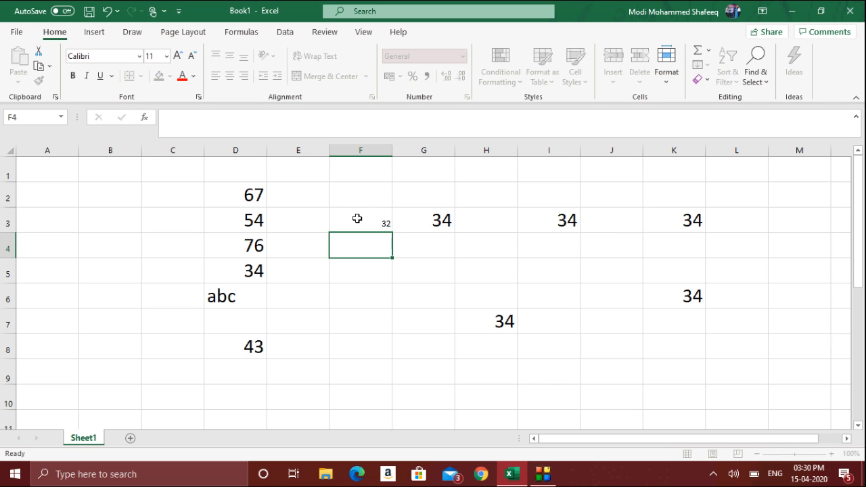
pyautogui.press('Up')
pyautogui.press('Delete')
# - Enter the numbers 56, 54 and 78 in cells E2, E3 and E4
pyautogui.press('Left')
pyautogui.press('Left')
pyautogui.press('Right')
pyautogui.press('Right')
pyautogui.press('Up')
pyautogui.press('Left')
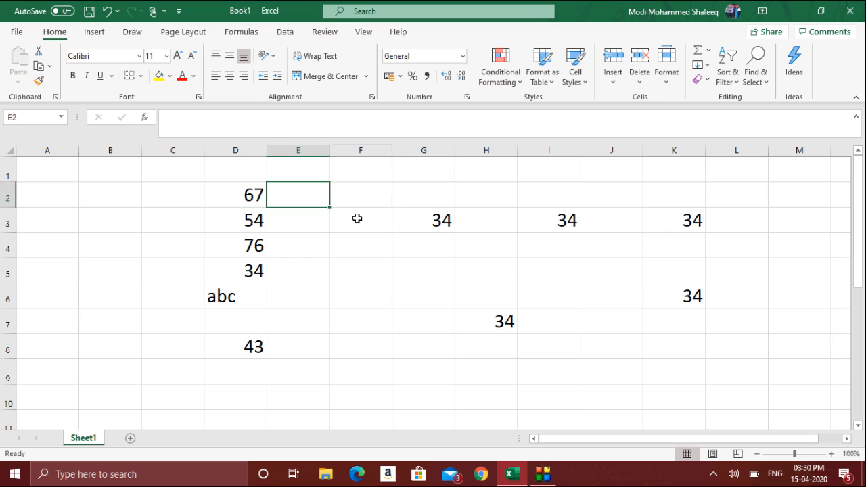
pyautogui.write('56')
pyautogui.press('Return')
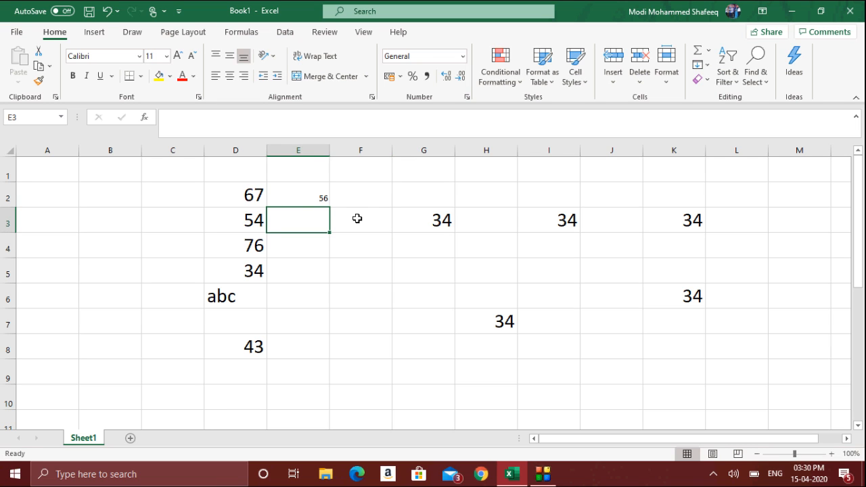
pyautogui.write('54')
pyautogui.press('Return')
pyautogui.write('78')
pyautogui.press('Return')
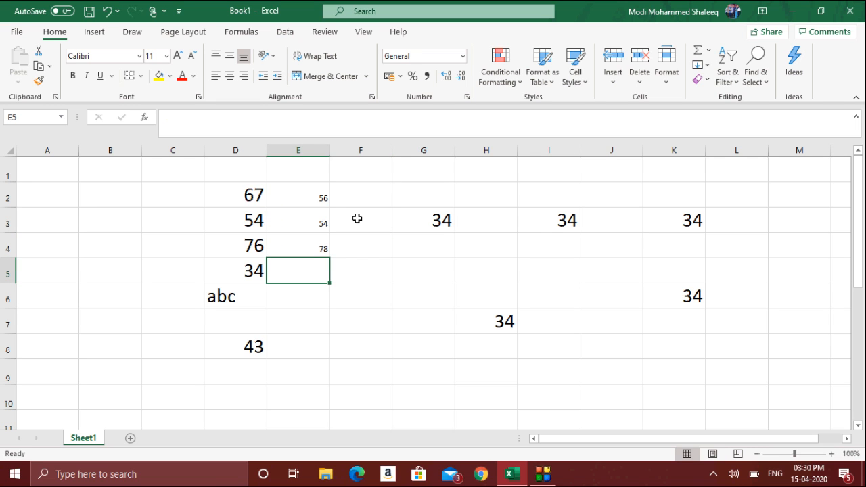
# - Compare the font formatting of the numbers in column D with that of the numbers in column E
pyautogui.moveTo(312, 197); pyautogui.dragTo(312, 249)
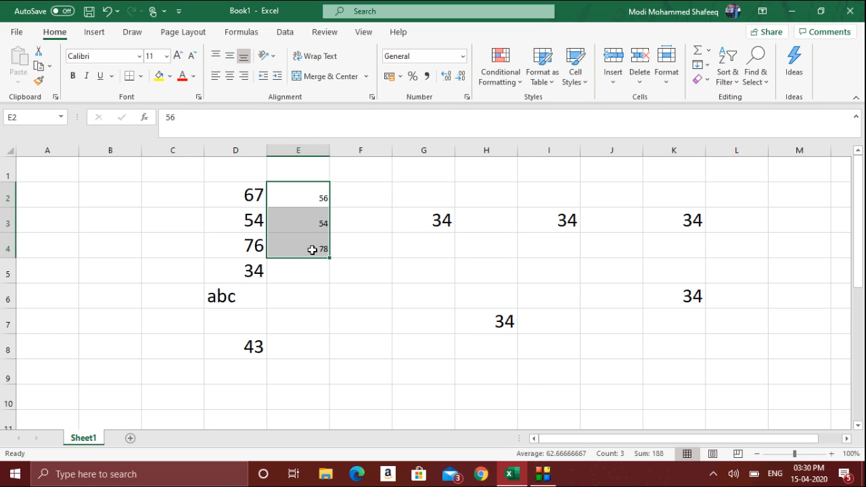
pyautogui.moveTo(239, 194); pyautogui.dragTo(243, 239)
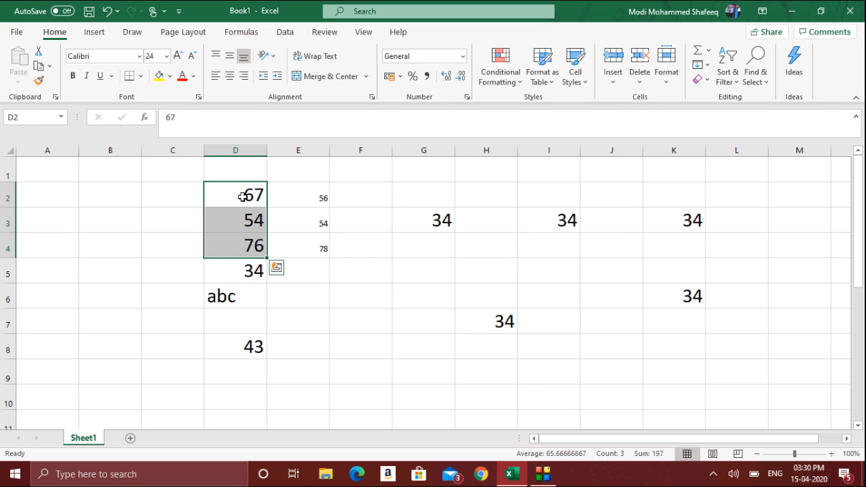
pyautogui.moveTo(243, 194); pyautogui.dragTo(243, 238)
pyautogui.moveTo(232, 197); pyautogui.dragTo(255, 332)
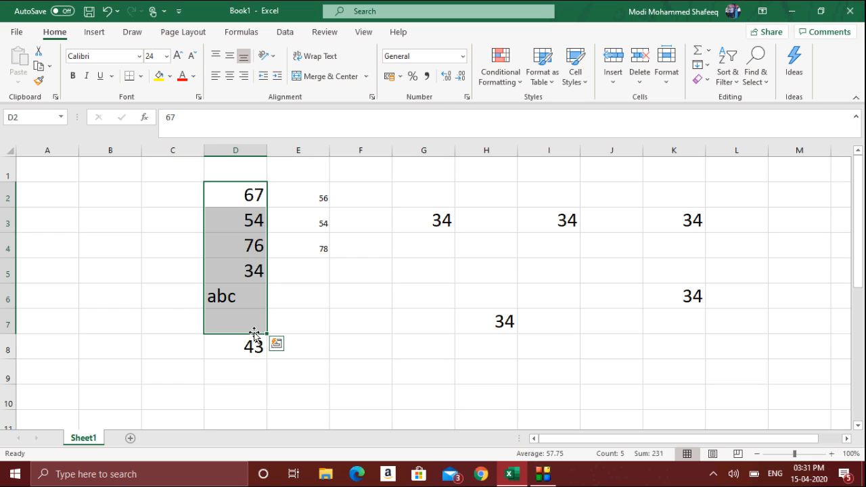
pyautogui.moveTo(305, 196); pyautogui.dragTo(320, 283)
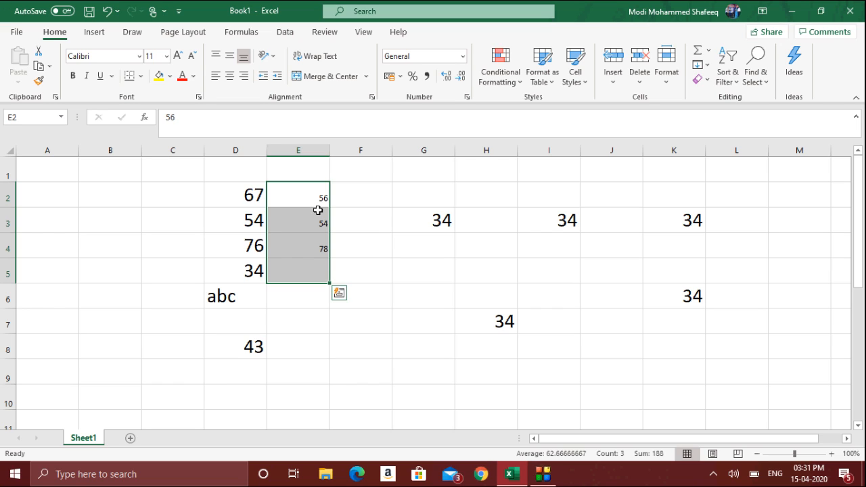
pyautogui.click(211, 192)
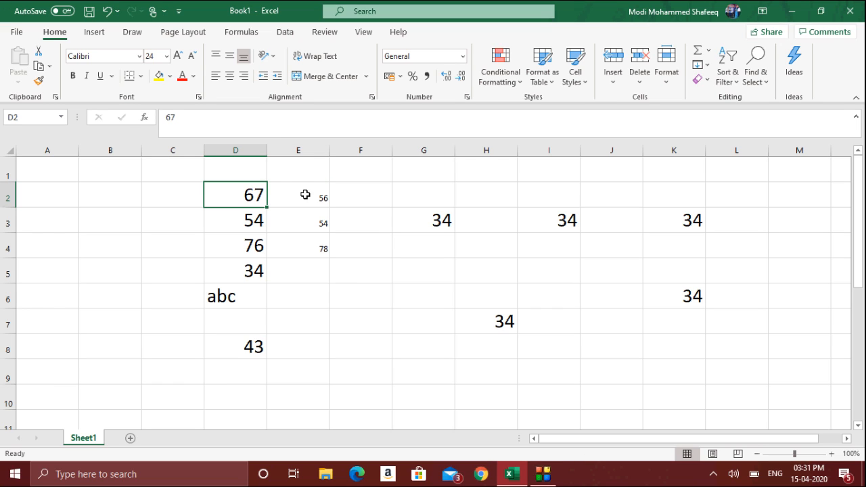
pyautogui.moveTo(305, 195); pyautogui.dragTo(319, 261)
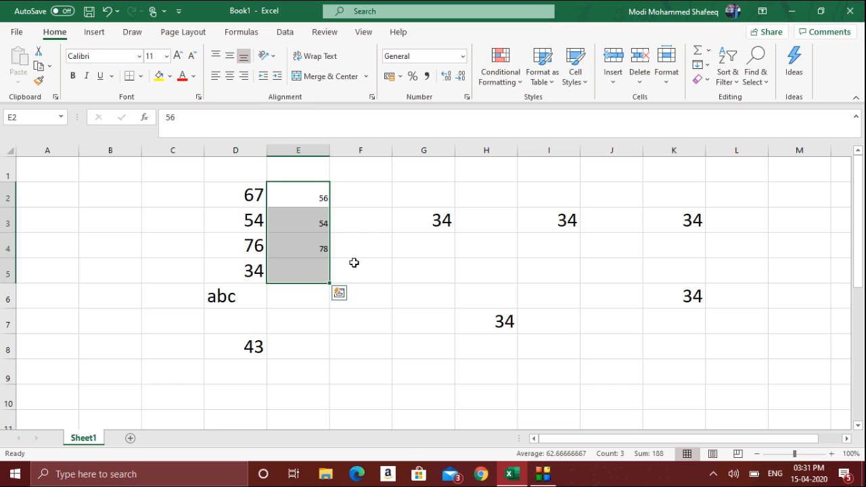
pyautogui.click(245, 194)
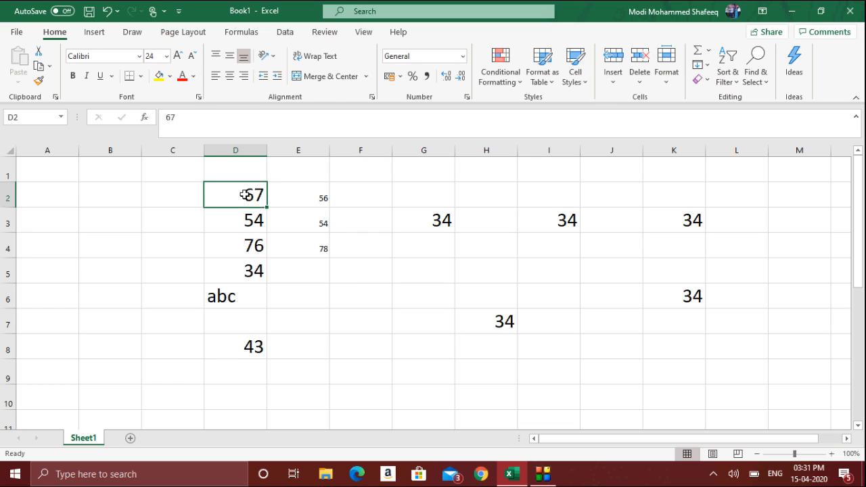
pyautogui.click(305, 194)
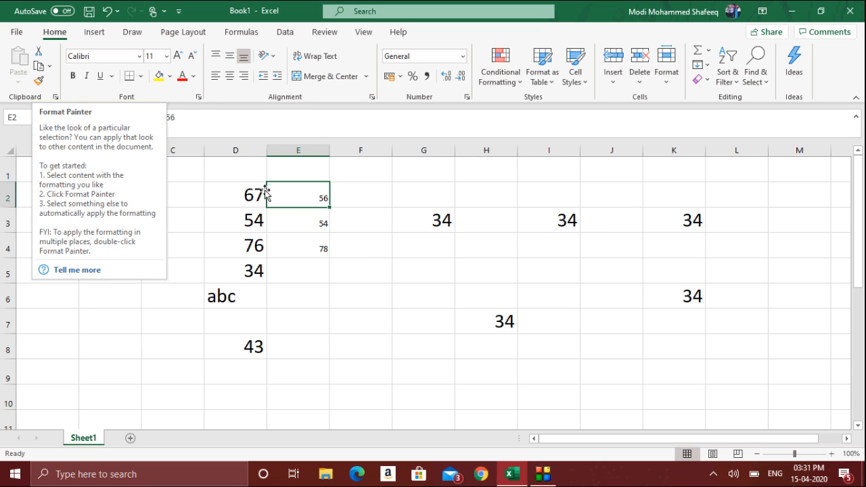
# - Copy the formatting of cell D2 onto cell E2 with Format Painter
pyautogui.click(242, 197)
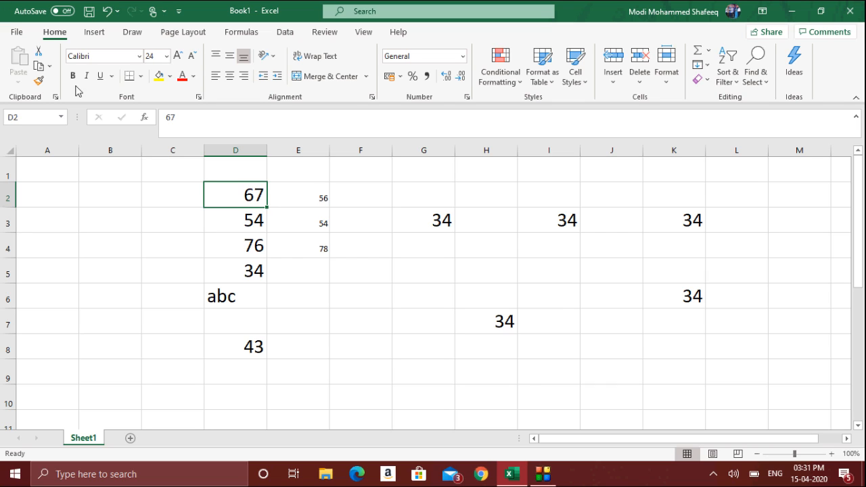
pyautogui.click(40, 82)
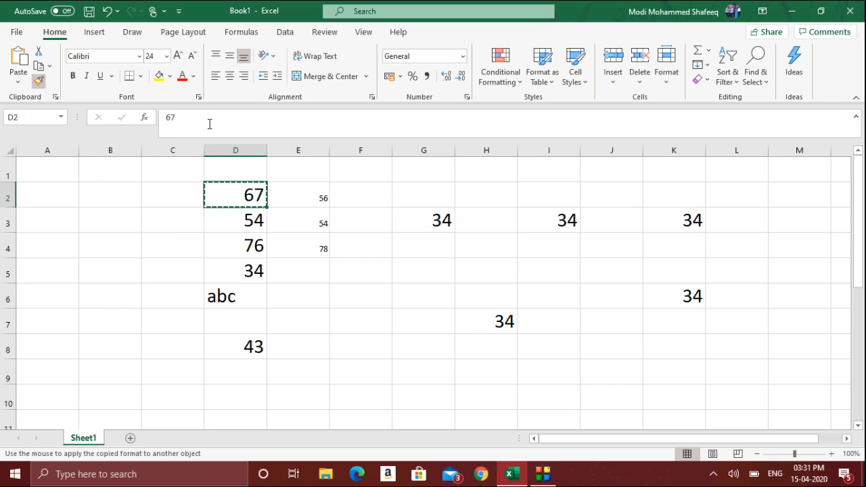
pyautogui.click(314, 194)
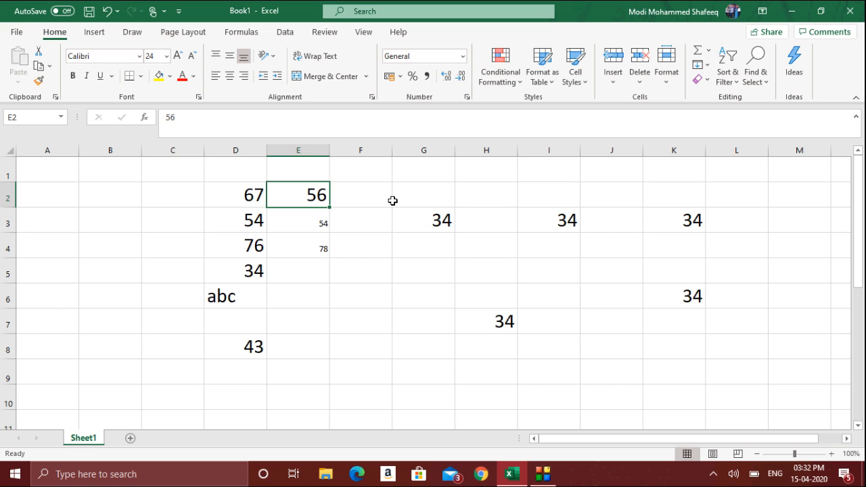
# - Compare the formatting of cells D2 and E2 and review the Format Painter description
pyautogui.click(247, 193)
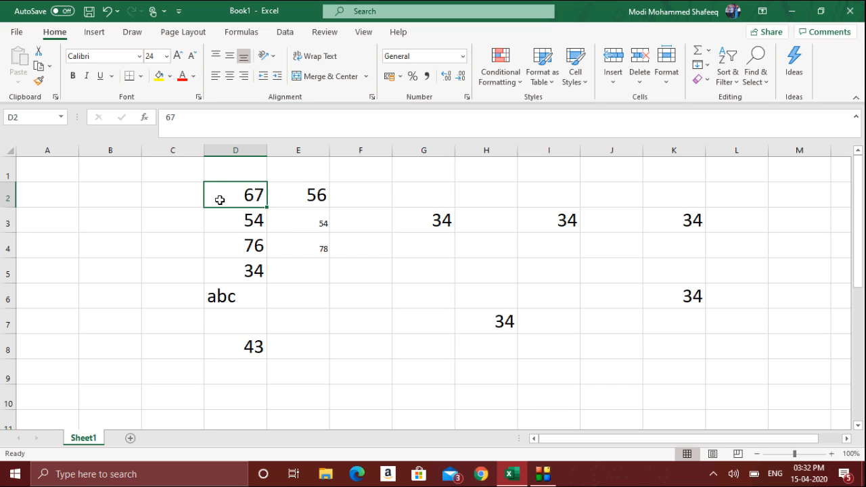
pyautogui.click(312, 194)
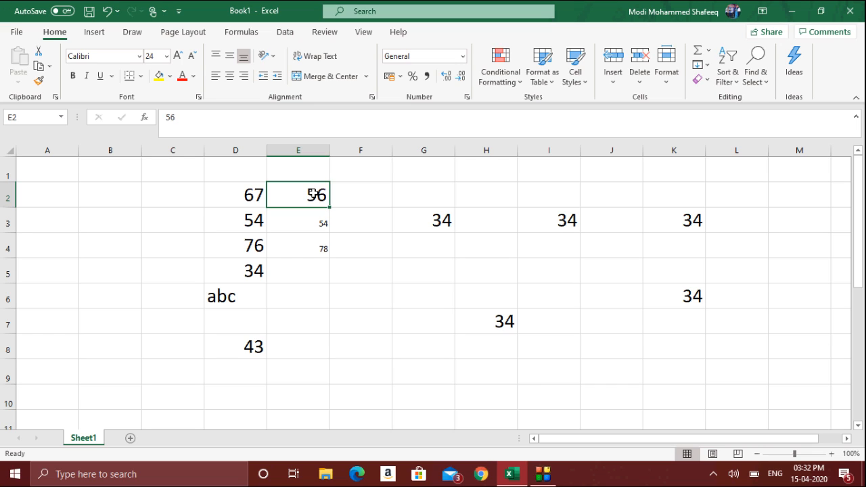
pyautogui.click(237, 192)
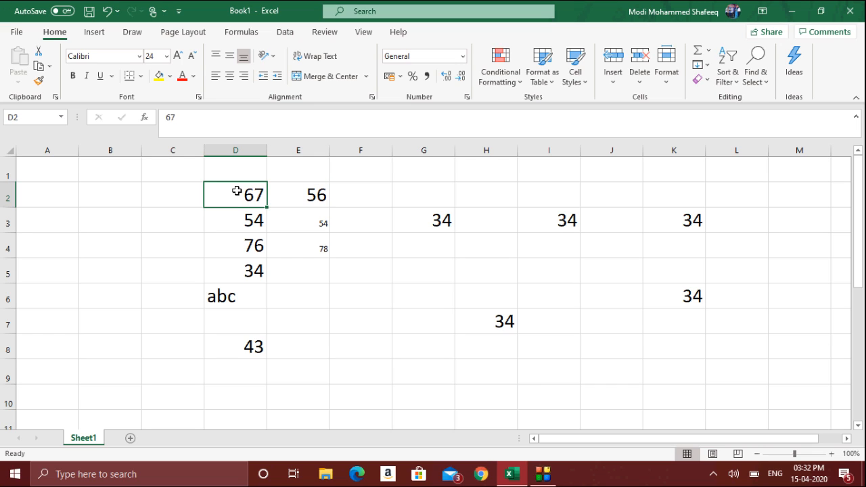
pyautogui.click(308, 194)
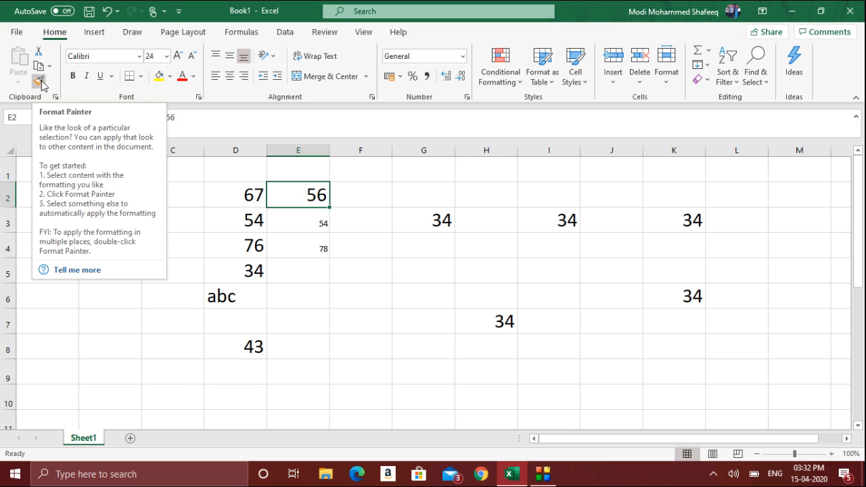
pyautogui.click(325, 261)
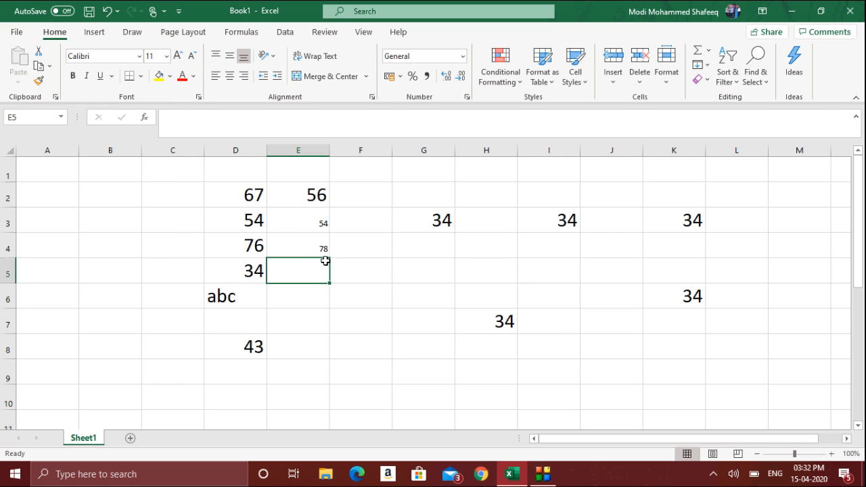
pyautogui.doubleClick(256, 199)
pyautogui.moveTo(256, 199); pyautogui.dragTo(251, 211)
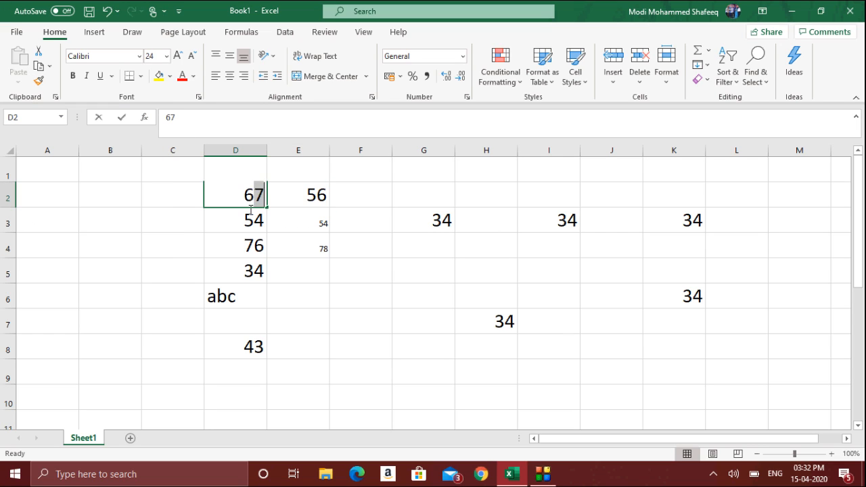
pyautogui.click(251, 190)
pyautogui.click(308, 190)
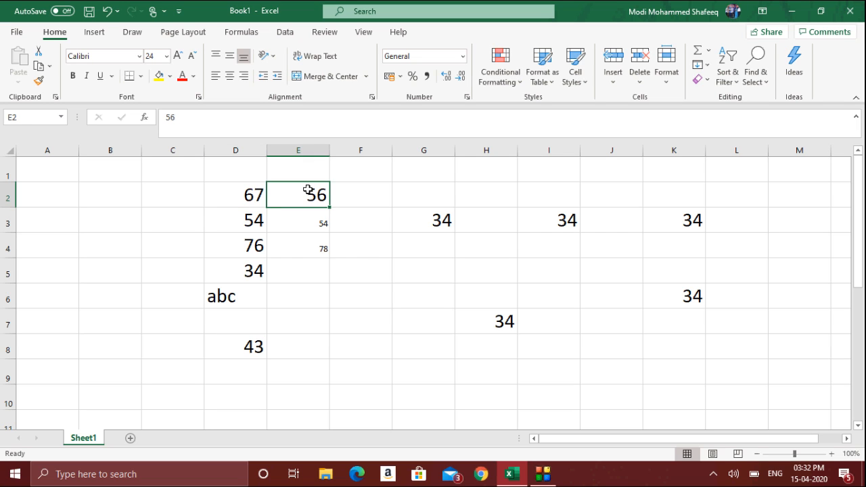
# - Apply the formatting of cell D2 to the range E3:E5 with Format Painter, then deselect the range
pyautogui.click(246, 193)
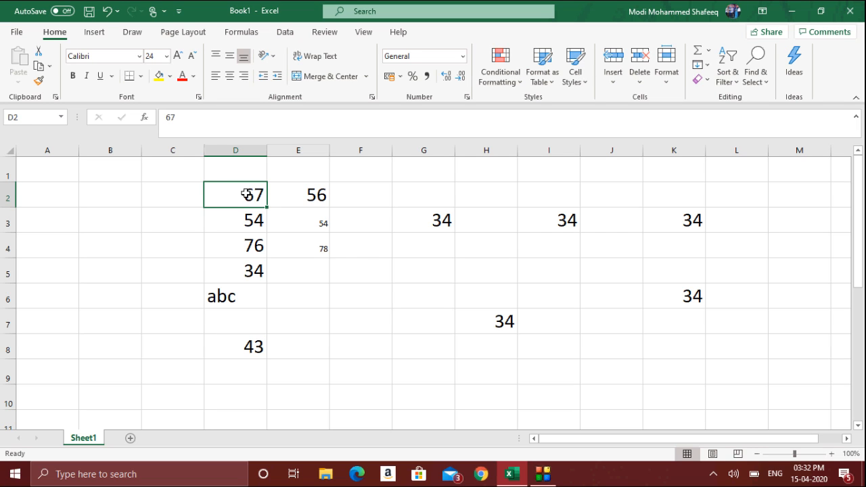
pyautogui.click(39, 81)
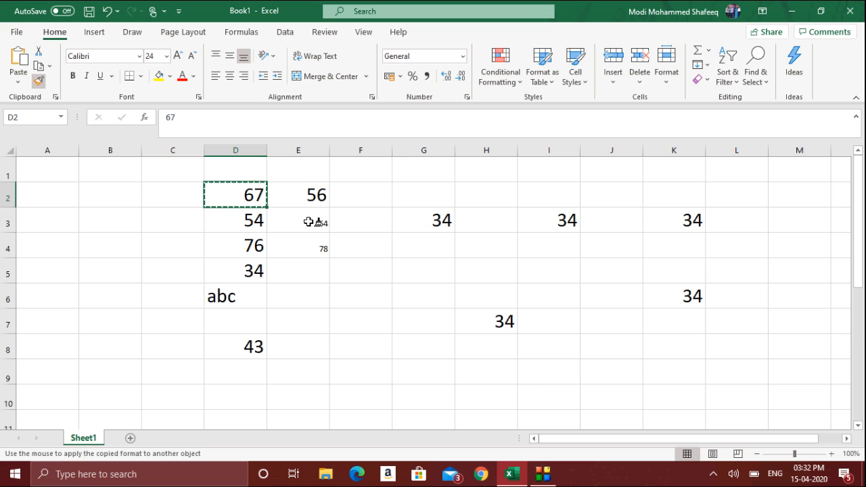
pyautogui.moveTo(318, 221); pyautogui.dragTo(315, 268)
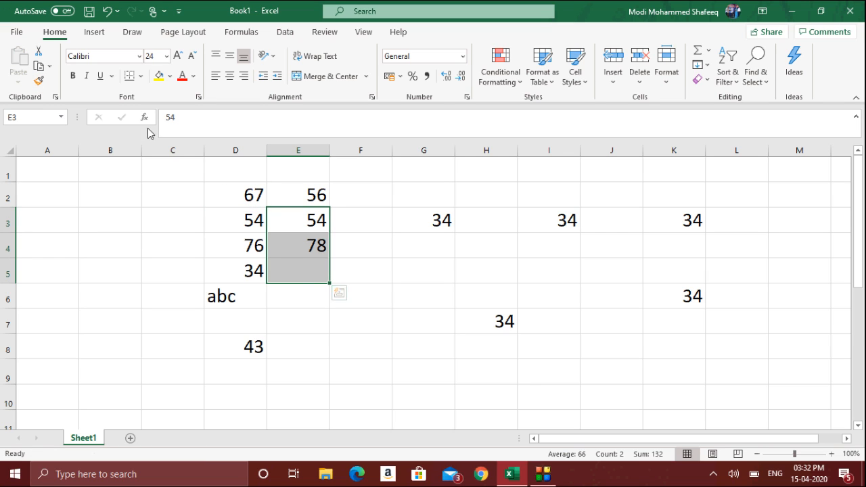
pyautogui.click(372, 240)
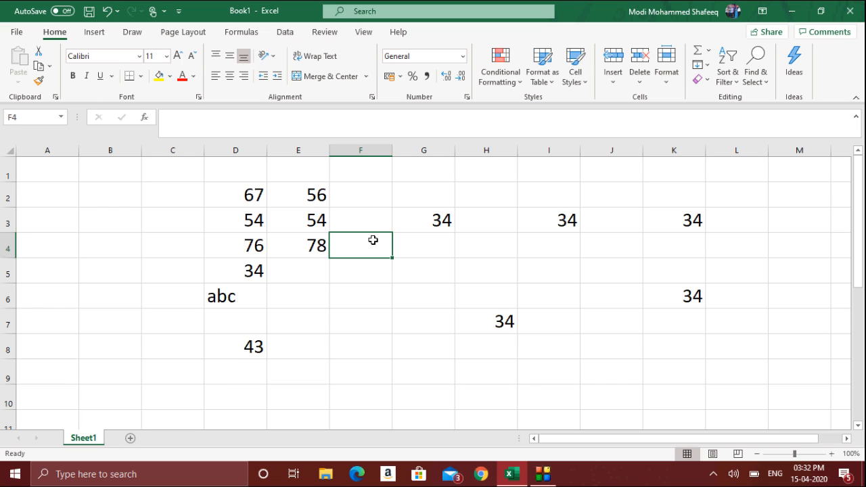
# - Enter 32 in cell B2 and 45 in cell B3
pyautogui.click(102, 206)
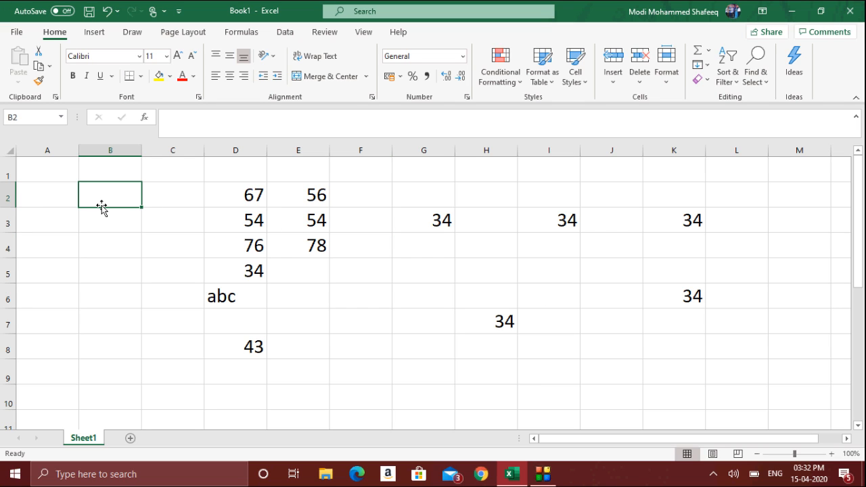
pyautogui.write('32')
pyautogui.press('Return')
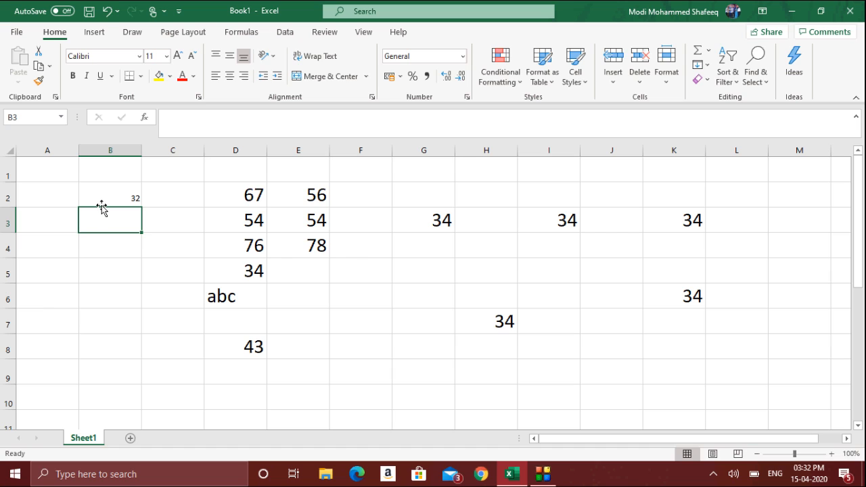
pyautogui.write('45')
pyautogui.press('Return')
pyautogui.click(102, 206)
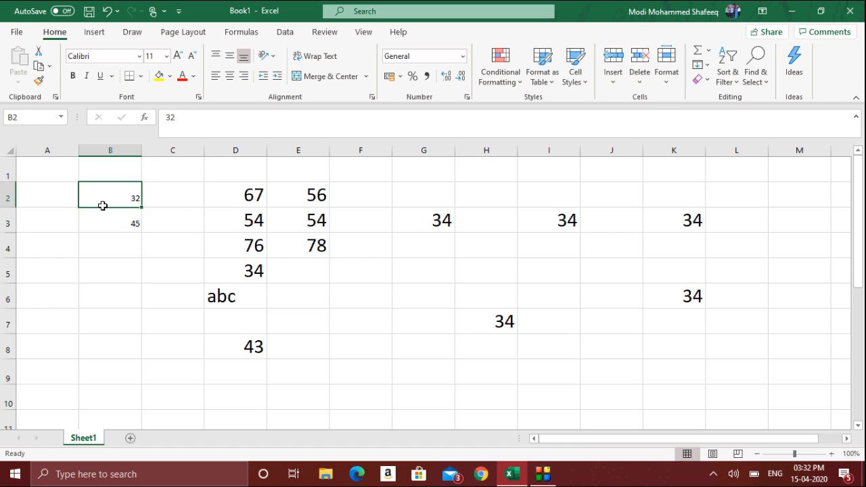
pyautogui.moveTo(102, 205); pyautogui.dragTo(110, 234)
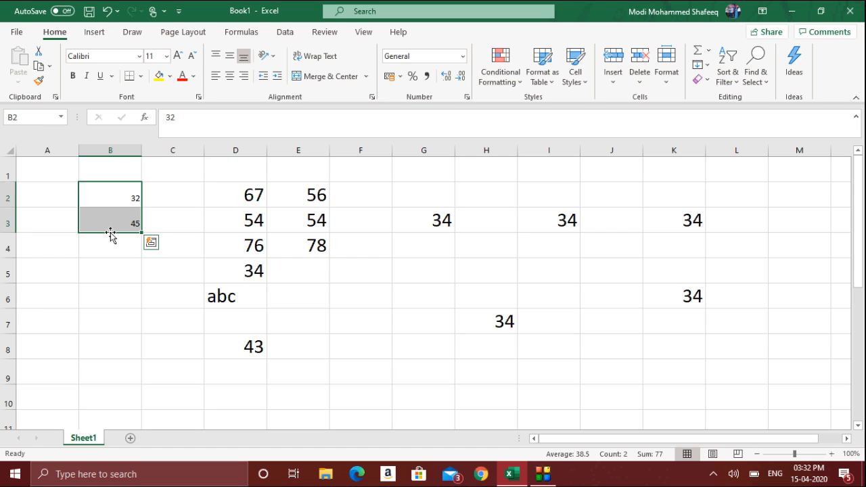
pyautogui.click(39, 81)
pyautogui.press('Escape')
# - Copy the formatting of the range D2:D4 onto the range B2:B4 with Format Painter
pyautogui.moveTo(256, 197); pyautogui.dragTo(255, 245)
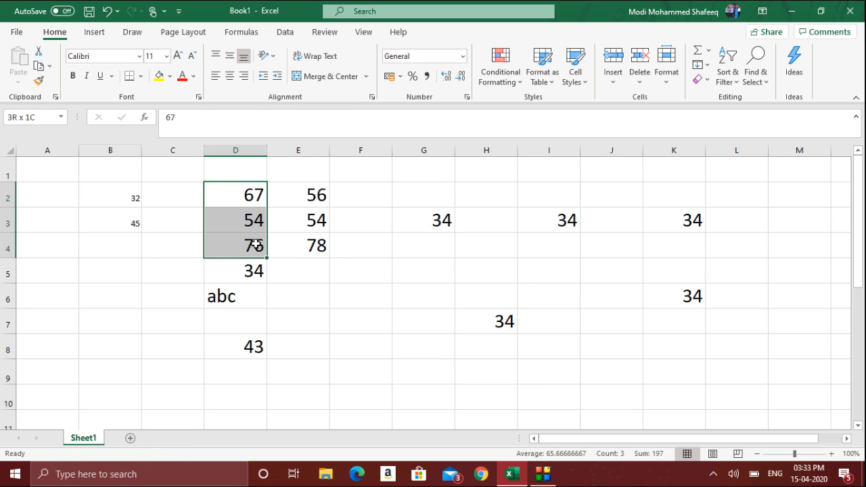
pyautogui.click(39, 80)
pyautogui.moveTo(120, 196); pyautogui.dragTo(130, 251)
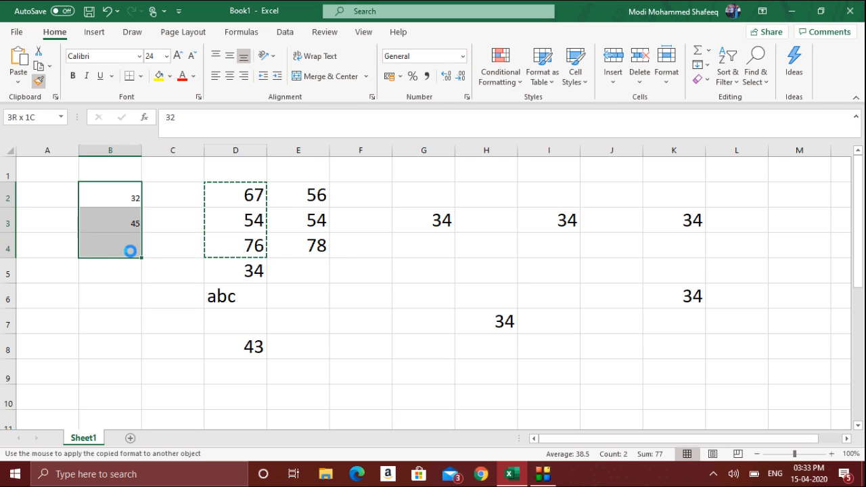
# - Enter the formula =SUM(B2:B3) in cell B4
pyautogui.click(107, 245)
pyautogui.write('=s')
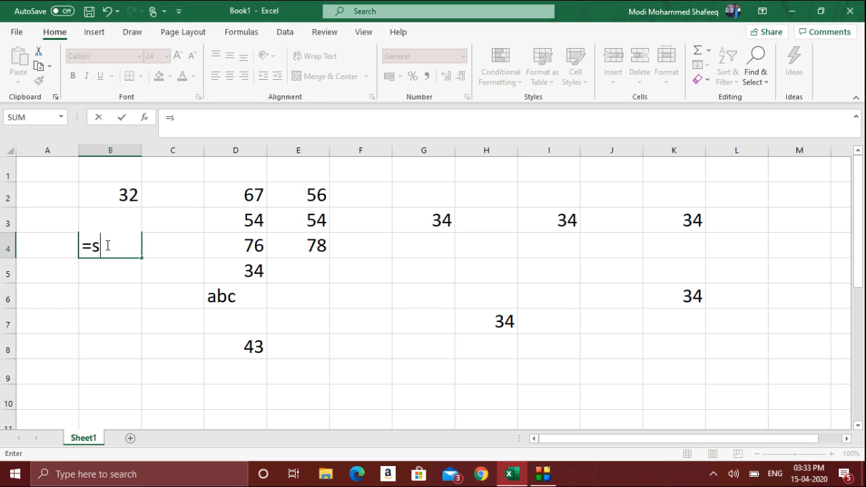
pyautogui.write('um(')
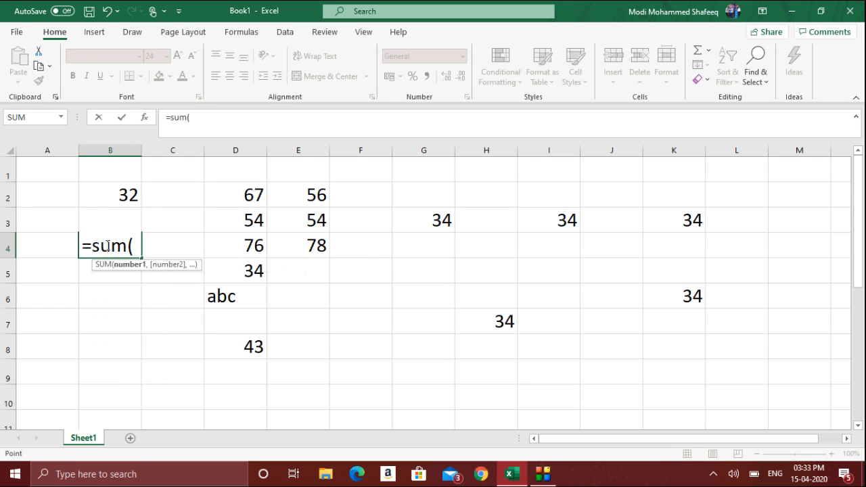
pyautogui.press('Up')
pyautogui.hotkey('shift', 'Up')
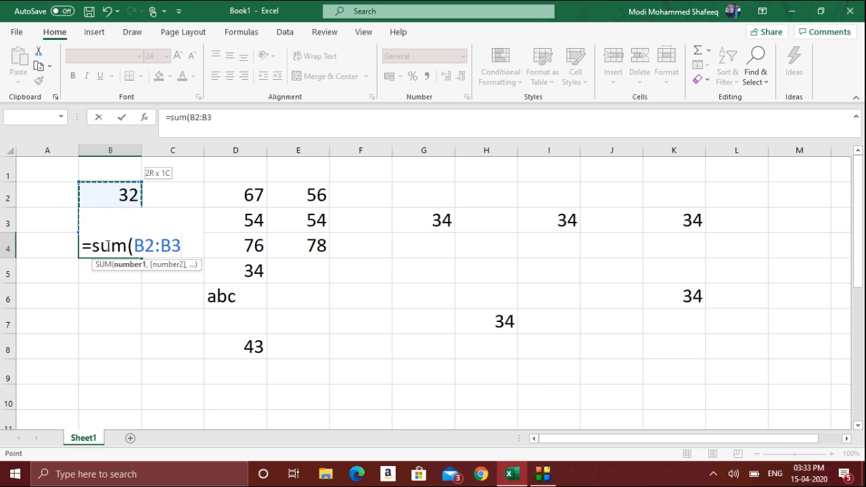
pyautogui.write(')')
pyautogui.press('Return')
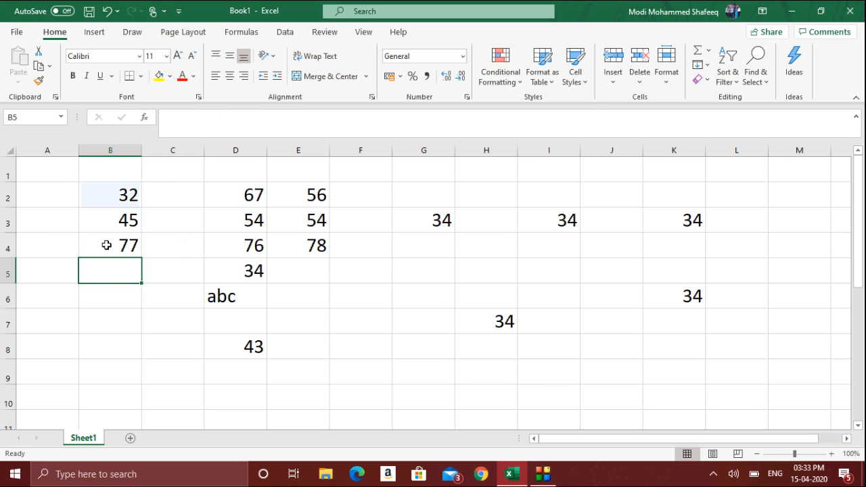
# - Copy cell B4 with its SUM formula and paste it into cell E5
pyautogui.click(106, 245)
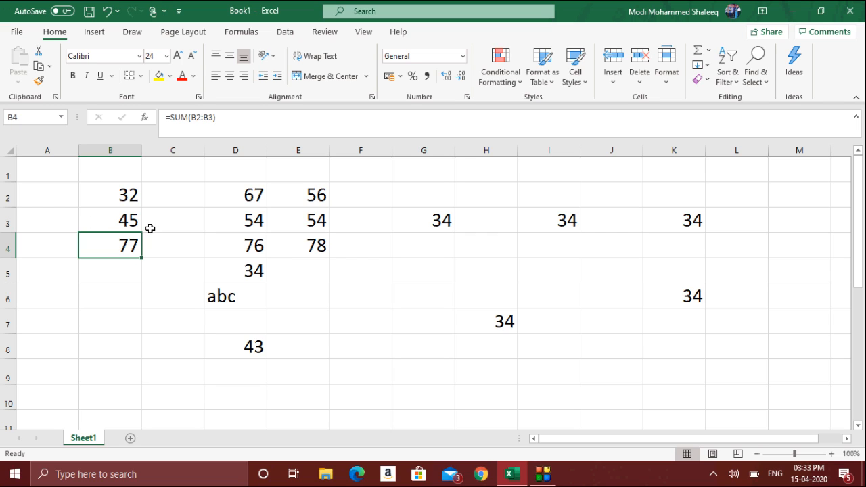
pyautogui.click(40, 68)
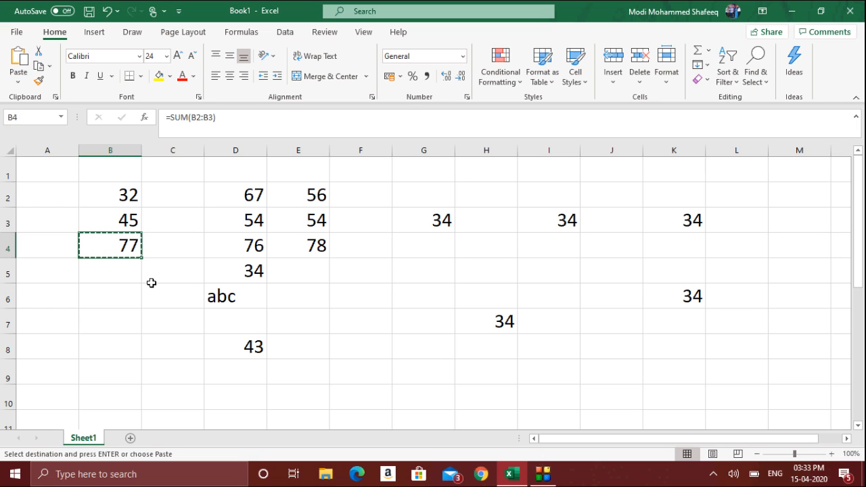
pyautogui.click(317, 270)
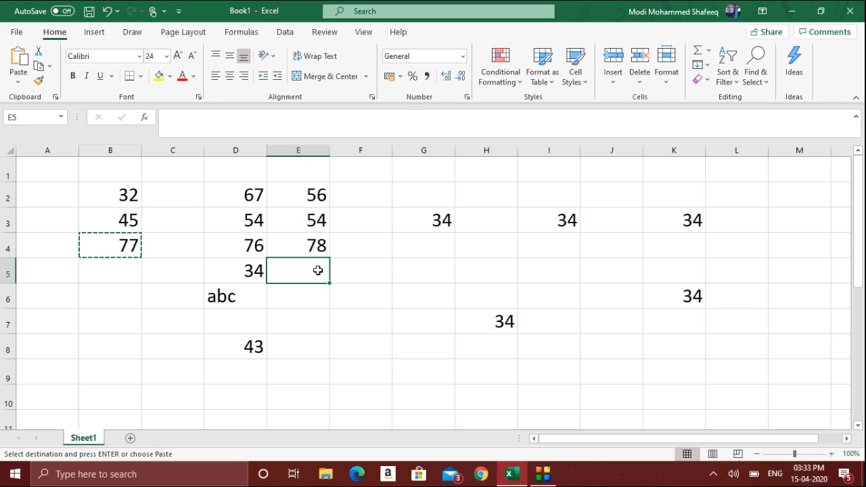
pyautogui.press('Return')
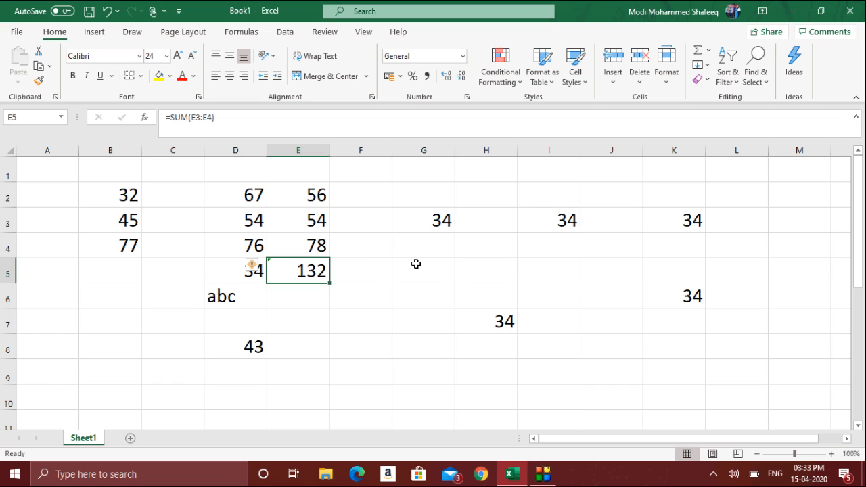
# - Compare the SUM formulas in cells B4 and E5 and examine which cells of column E the pasted formula adds
pyautogui.click(132, 241)
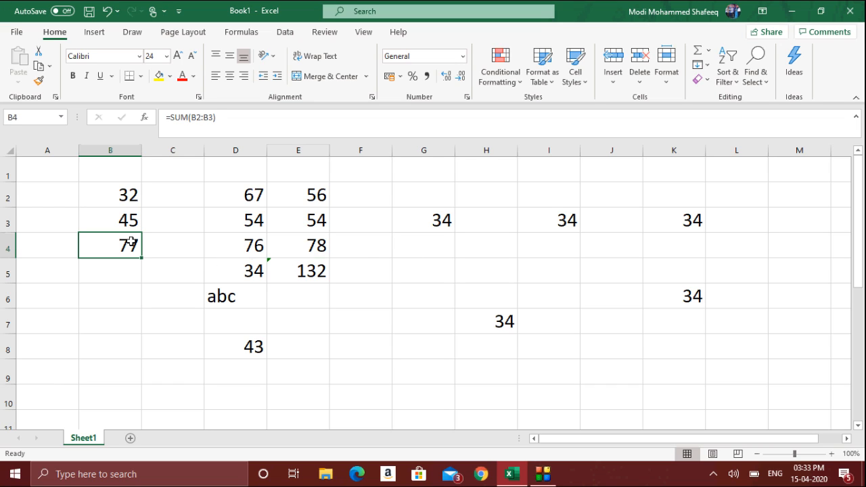
pyautogui.click(311, 270)
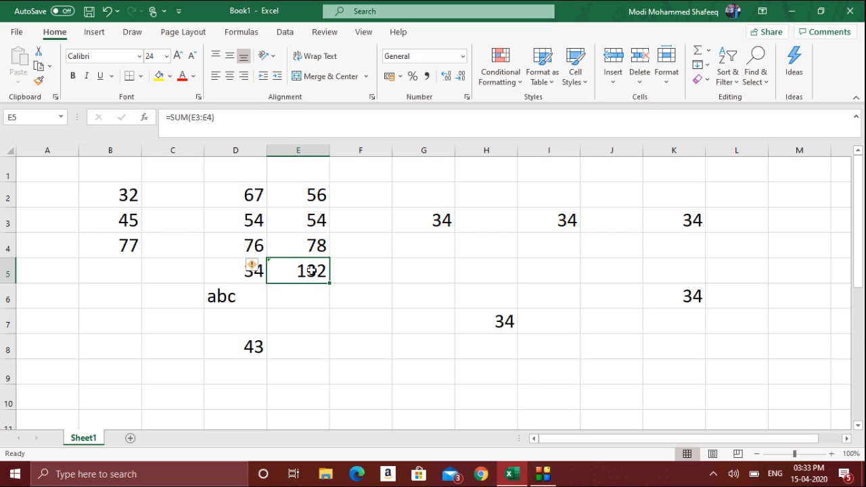
pyautogui.moveTo(312, 195); pyautogui.dragTo(318, 242)
pyautogui.click(307, 303)
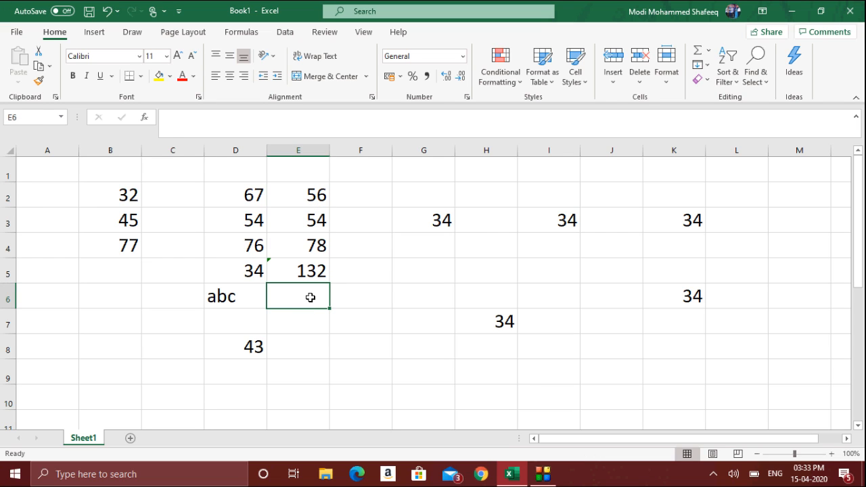
pyautogui.click(313, 266)
pyautogui.click(194, 119)
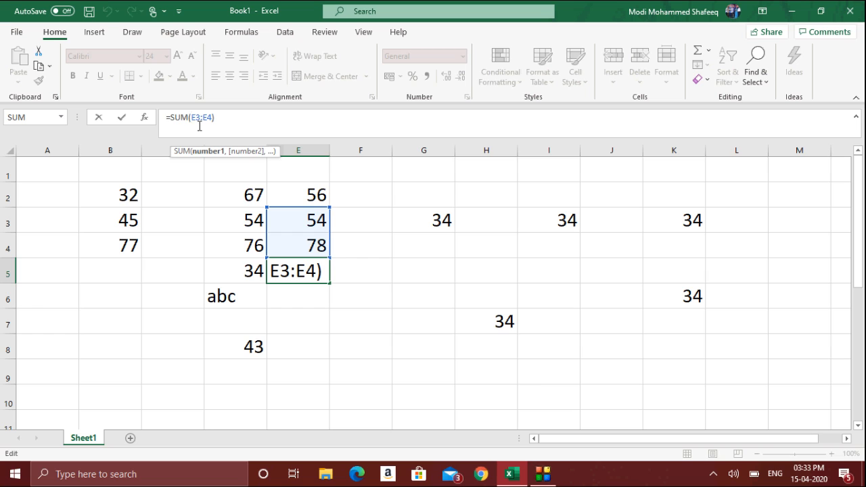
pyautogui.click(373, 234)
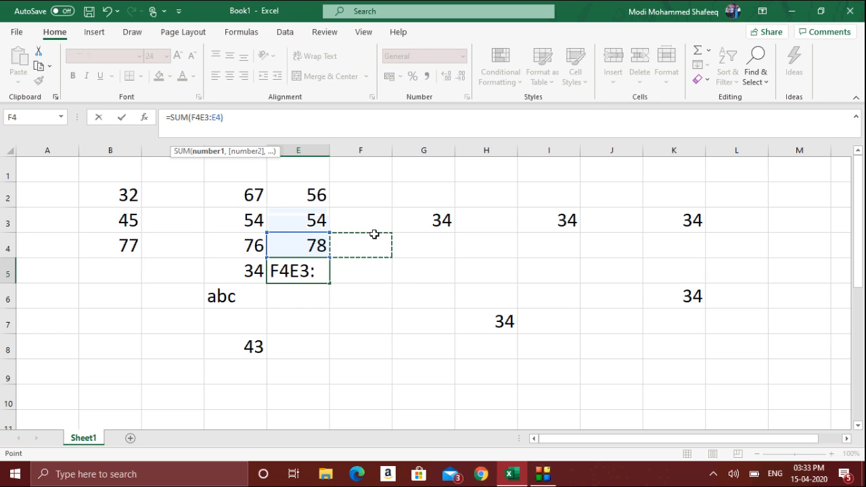
pyautogui.press('Escape')
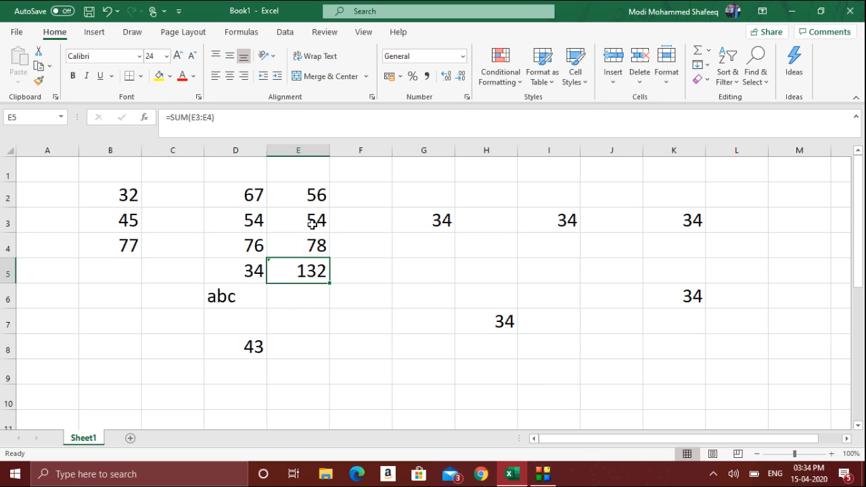
pyautogui.moveTo(315, 220); pyautogui.dragTo(314, 246)
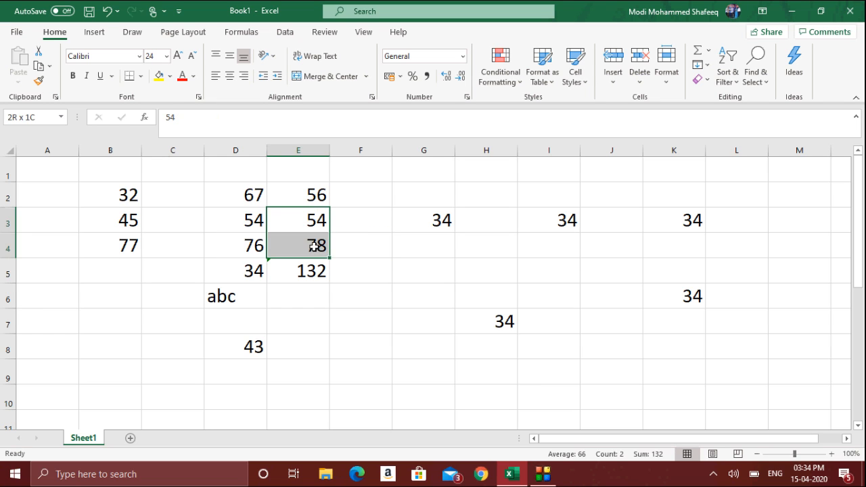
# - Review the formula in B4 against its source range B2:B3, and check it once more against the formula in E5
pyautogui.click(118, 246)
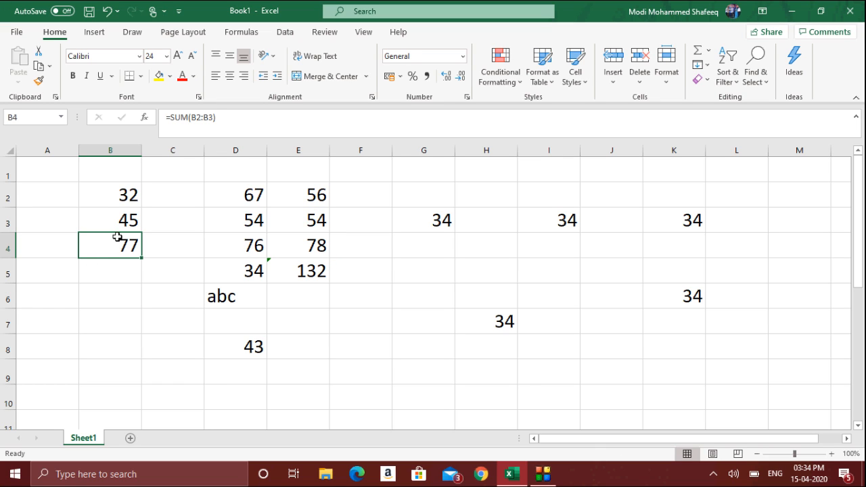
pyautogui.moveTo(118, 194); pyautogui.dragTo(121, 222)
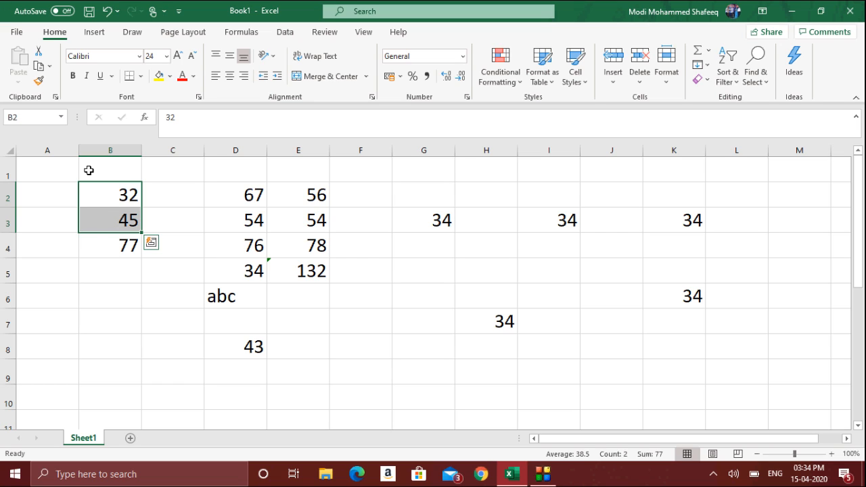
pyautogui.click(313, 285)
pyautogui.click(315, 277)
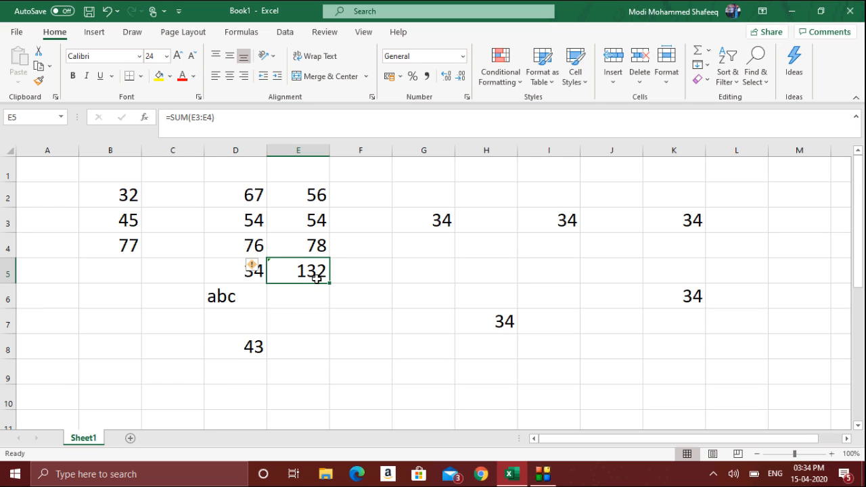
pyautogui.click(125, 248)
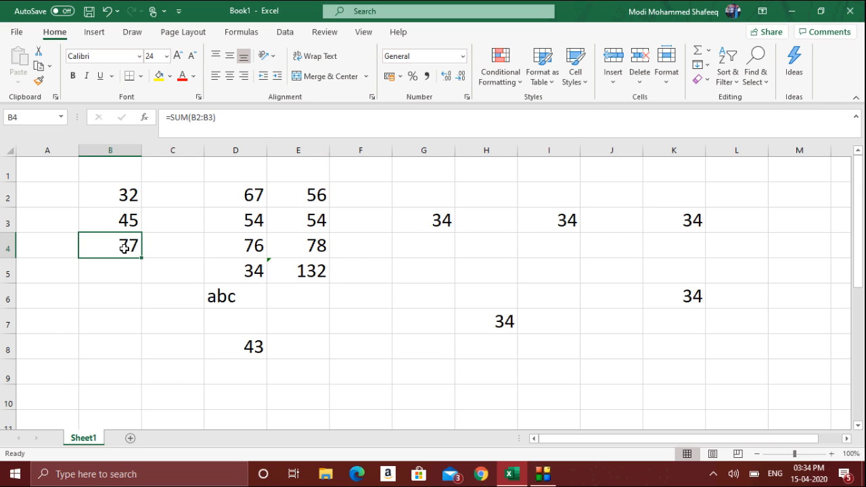
pyautogui.click(278, 260)
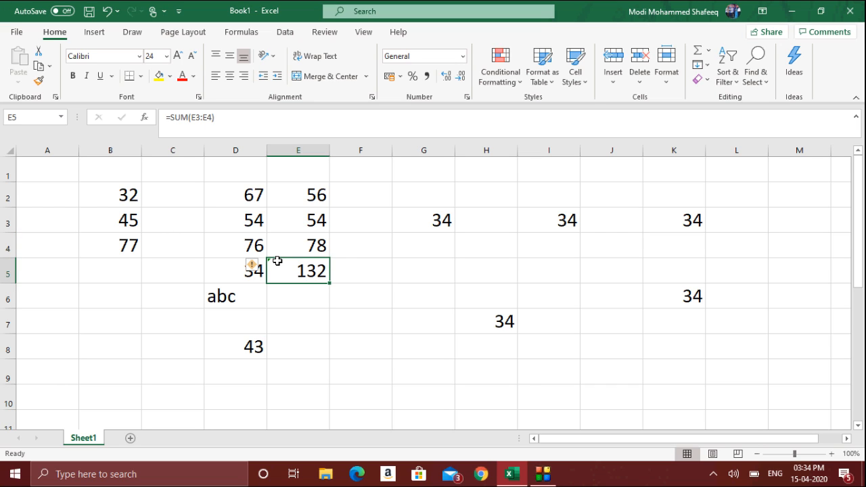
pyautogui.click(394, 289)
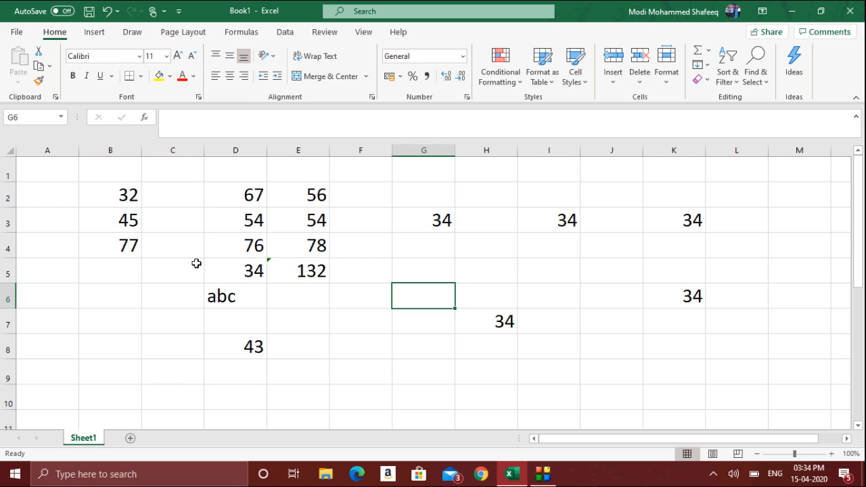
# - Copy cell B4 and paste only its value into cell G6
pyautogui.click(134, 249)
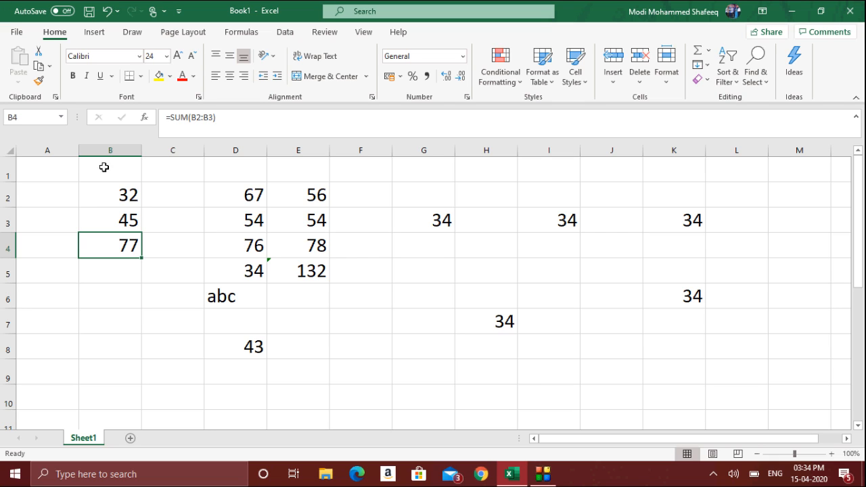
pyautogui.click(39, 67)
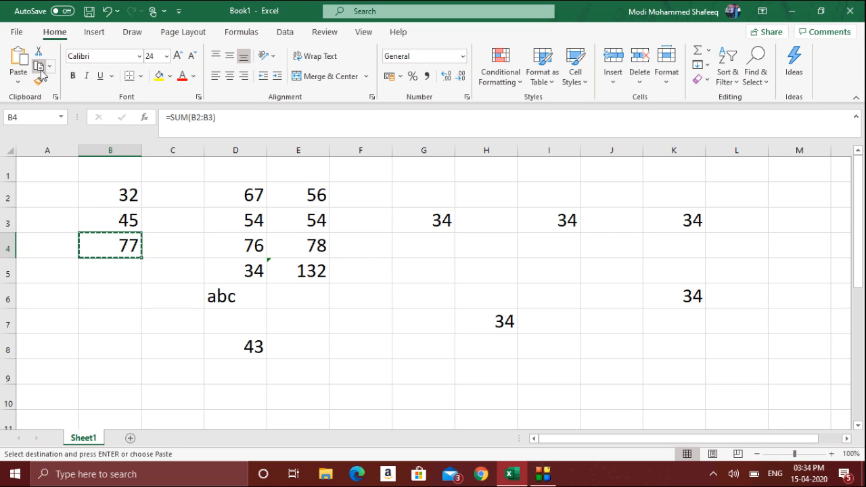
pyautogui.click(411, 300)
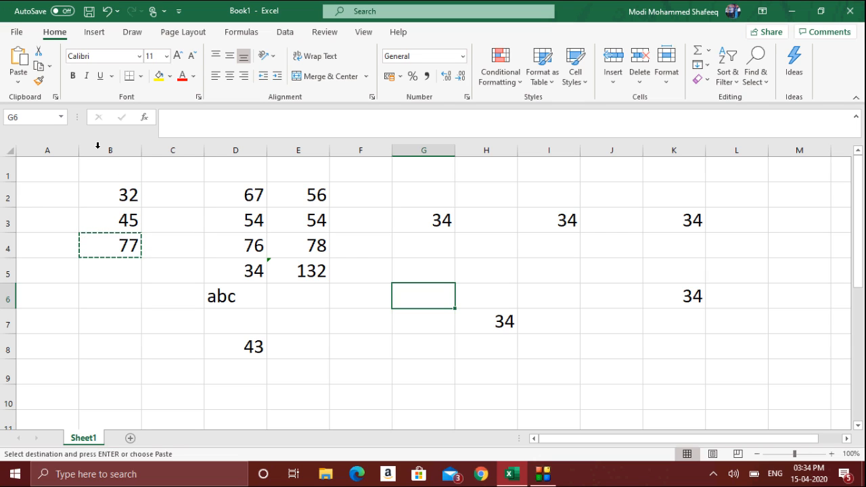
pyautogui.click(17, 79)
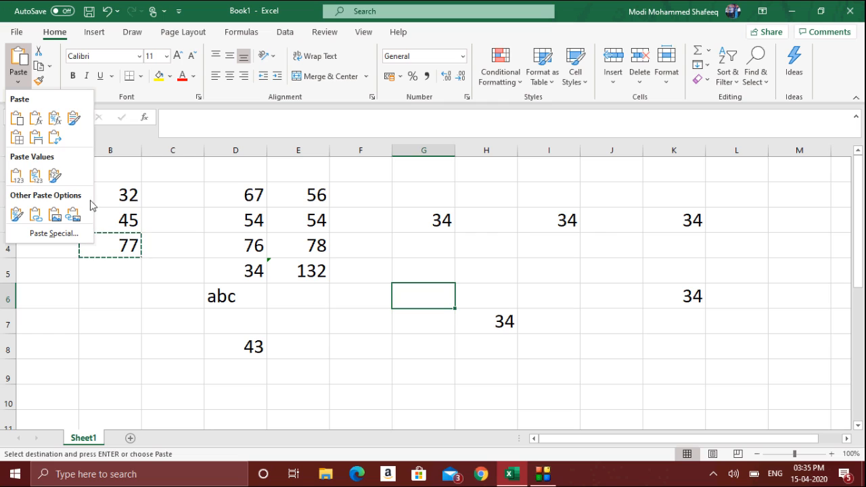
pyautogui.click(15, 177)
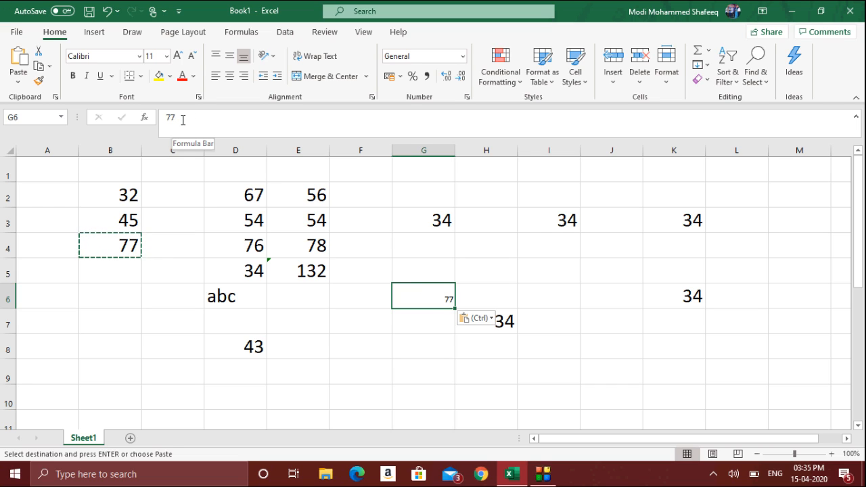
# - Check the content of B4 against G6, and paste the copied value into G6 again with its source formatting
pyautogui.click(130, 245)
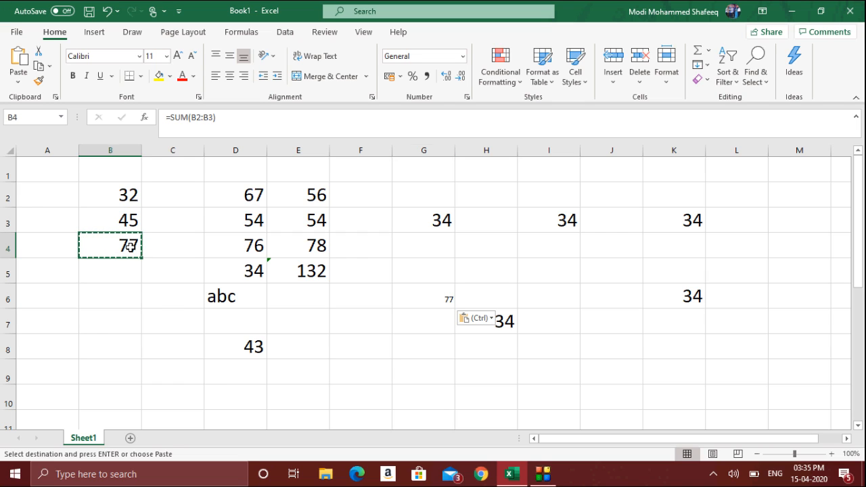
pyautogui.click(428, 299)
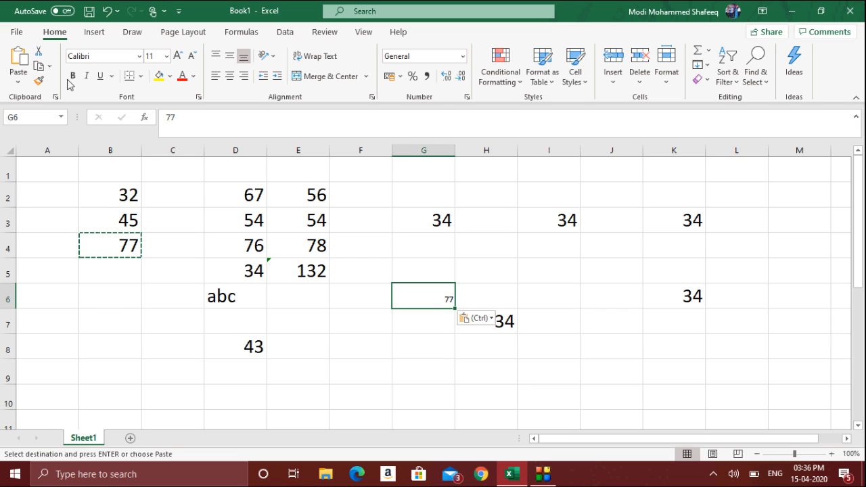
pyautogui.click(18, 81)
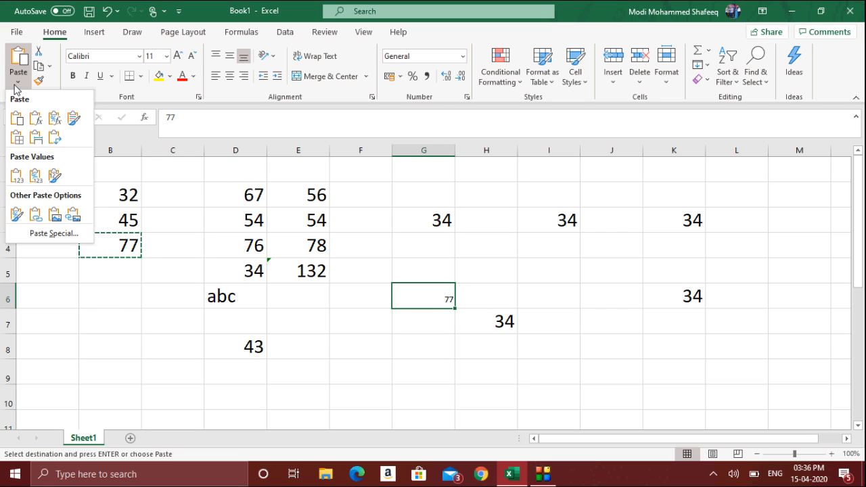
pyautogui.click(50, 178)
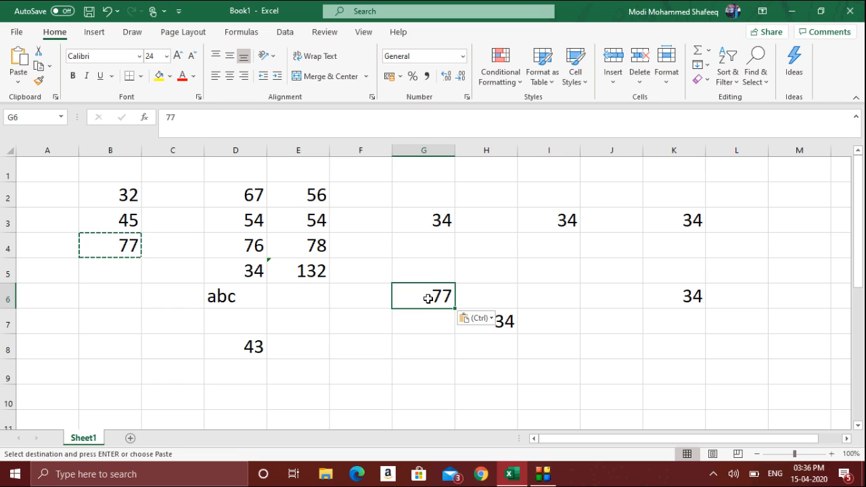
pyautogui.click(19, 81)
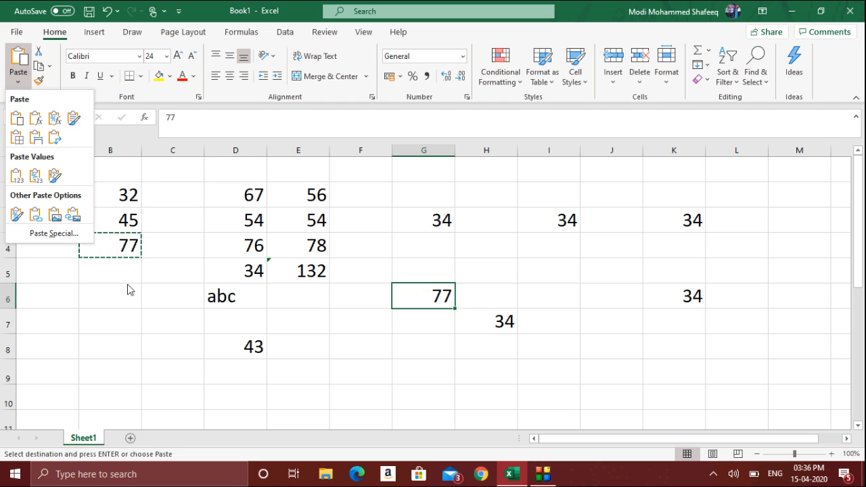
pyautogui.click(440, 370)
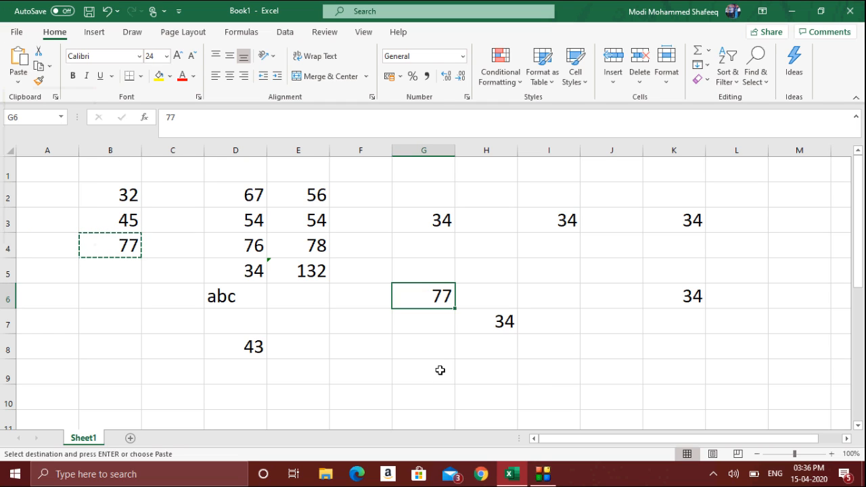
pyautogui.click(439, 370)
pyautogui.doubleClick(439, 370)
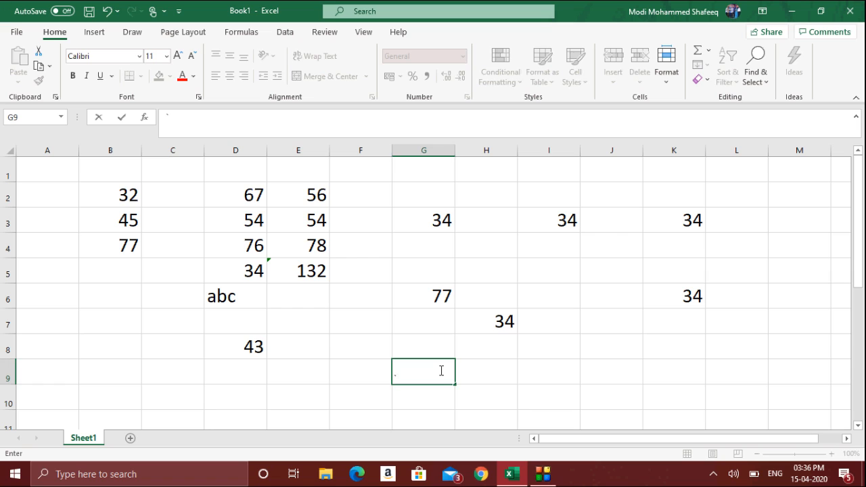
pyautogui.press('Escape')
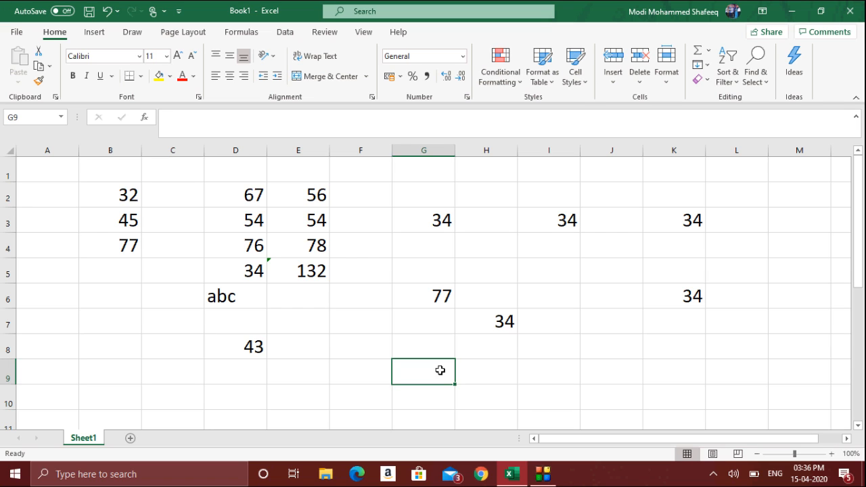